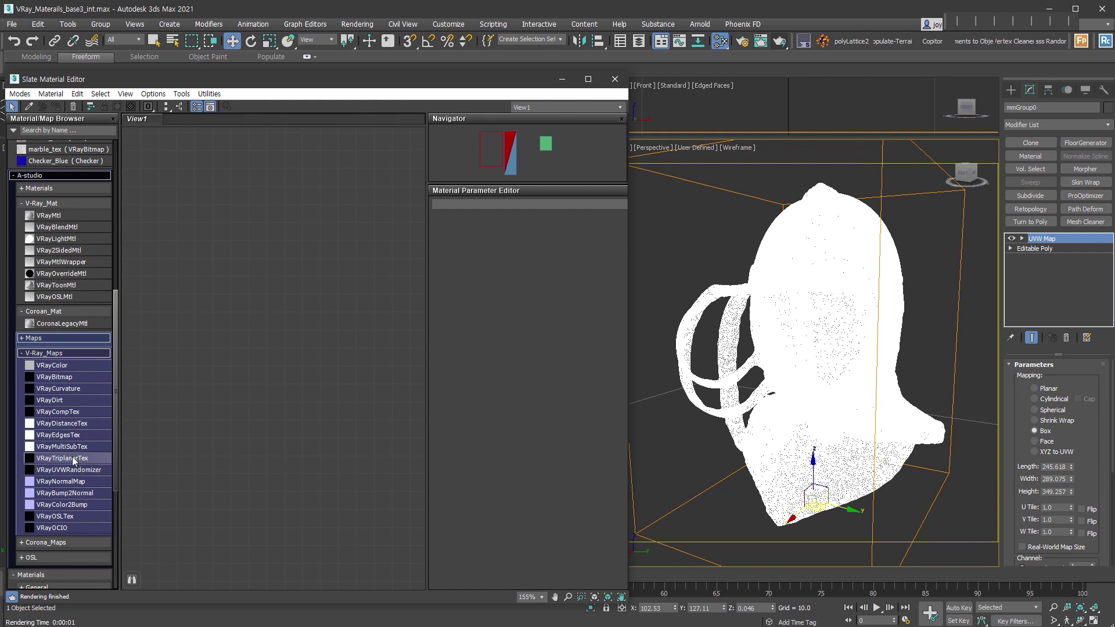
Step: Add a VRayTriplanarTex map to the material graph and connect it to the VRayMtl's Diffuse map
{"action": "left_click_drag", "start_coordinate": [74, 460], "coordinate": [336, 293]}
{"action": "scroll", "coordinate": [334, 325], "scroll_direction": "up", "scroll_amount": 2}
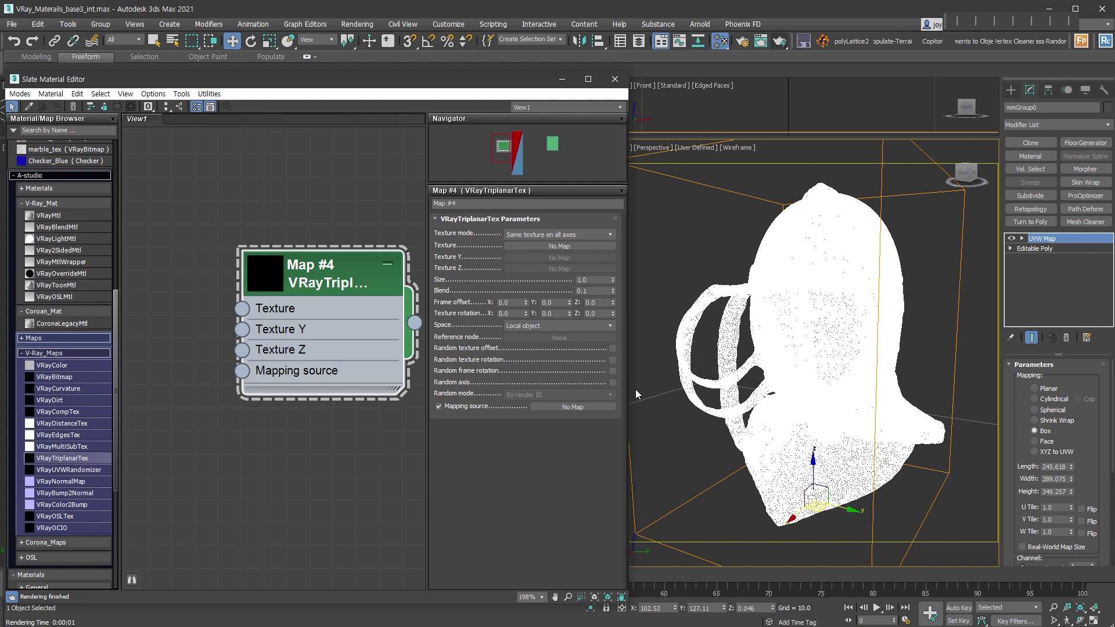
{"action": "scroll", "coordinate": [388, 418], "scroll_direction": "down", "scroll_amount": 5}
{"action": "middle_click_drag", "start_coordinate": [391, 418], "coordinate": [297, 429]}
{"action": "scroll", "coordinate": [298, 429], "scroll_direction": "up", "scroll_amount": 1}
{"action": "left_click_drag", "start_coordinate": [332, 340], "coordinate": [378, 304]}
{"action": "left_click_drag", "start_coordinate": [291, 310], "coordinate": [291, 272]}
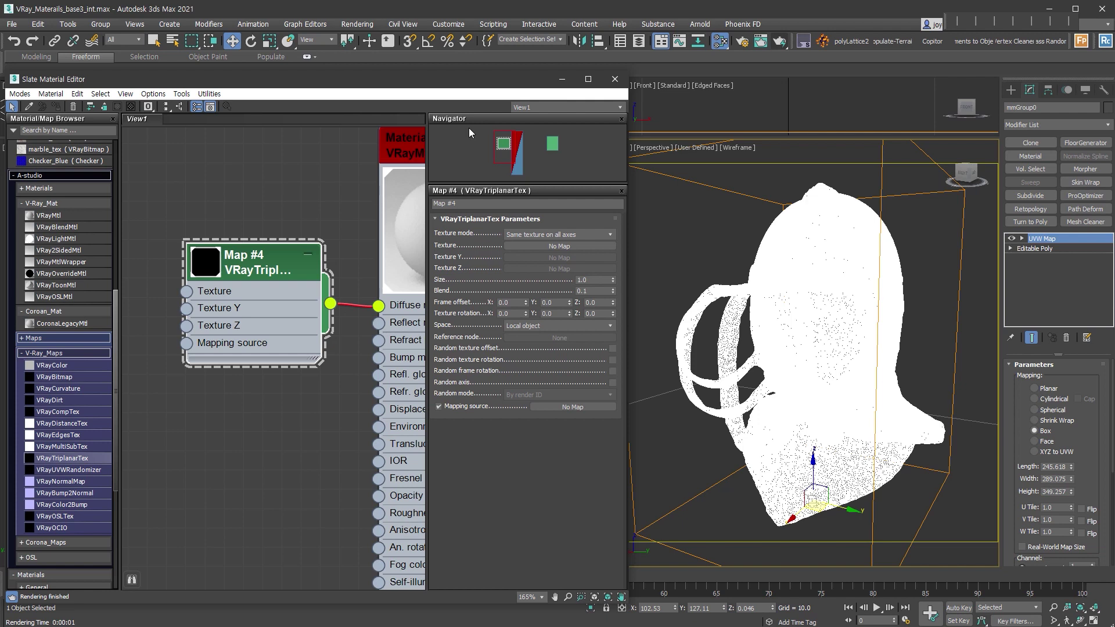
Step: Set the triplanar map's texture mode to Different texture on each axis
{"action": "left_click", "coordinate": [561, 236]}
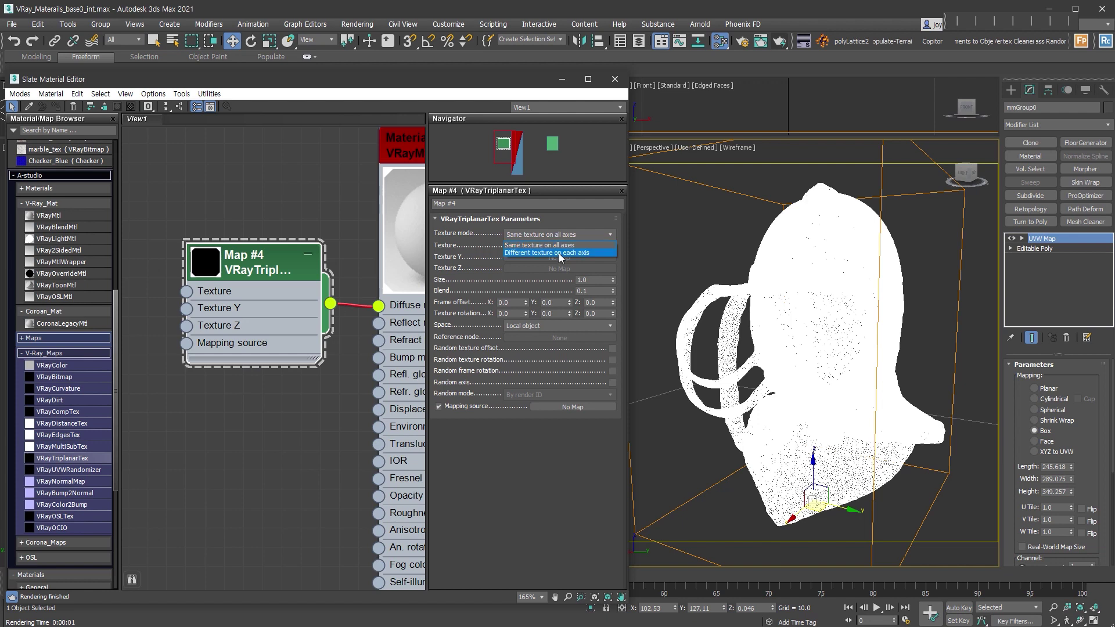
{"action": "left_click", "coordinate": [561, 253]}
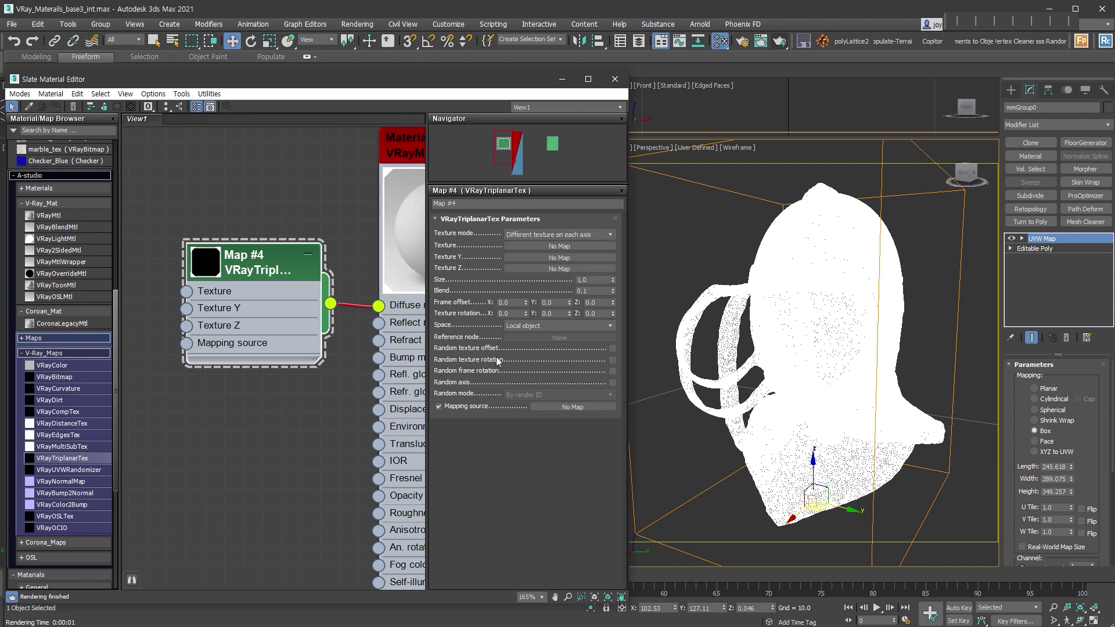
{"action": "left_click", "coordinate": [604, 234]}
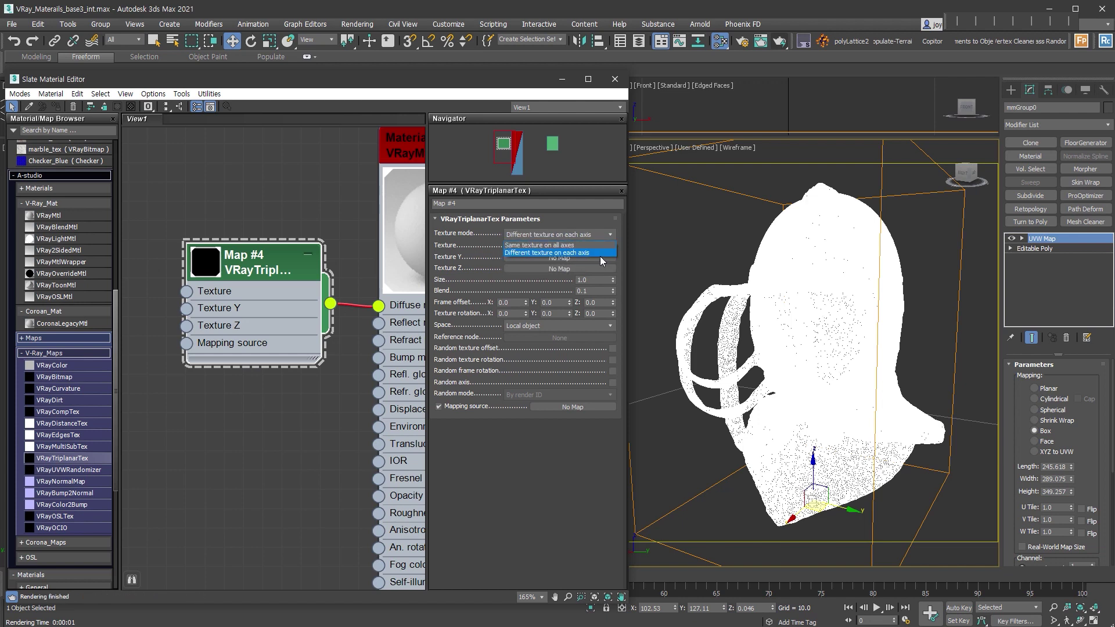
{"action": "left_click", "coordinate": [601, 255]}
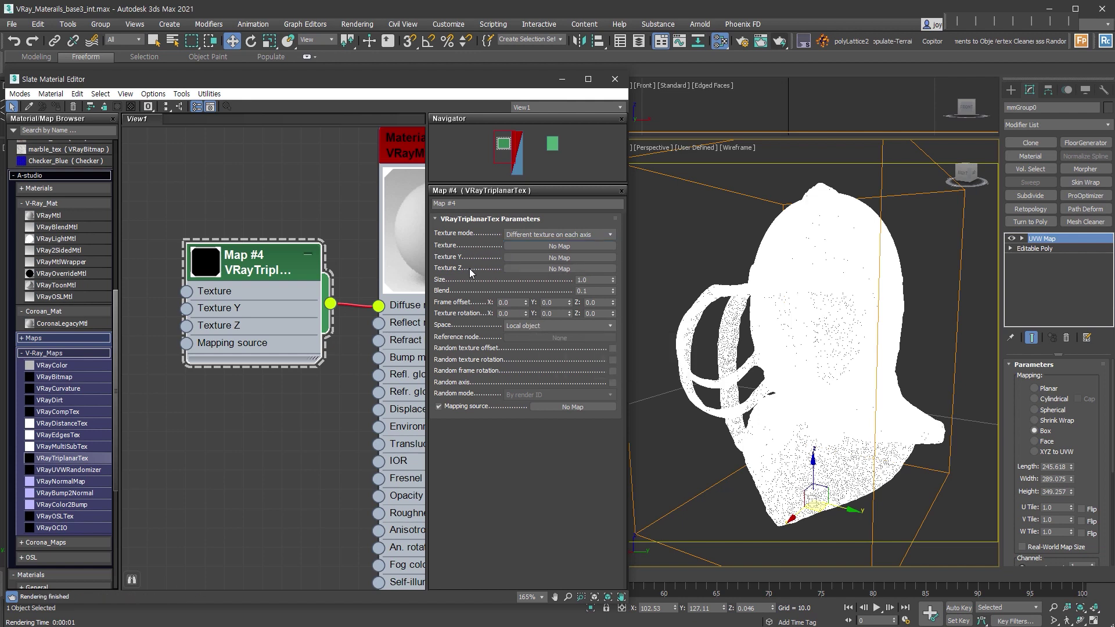
Step: Add the Checker_red, Checker_Green and Checker_Blue maps to the graph, stacked beside the triplanar map
{"action": "middle_click_drag", "start_coordinate": [196, 368], "coordinate": [293, 378]}
{"action": "scroll", "coordinate": [303, 374], "scroll_direction": "down", "scroll_amount": 1}
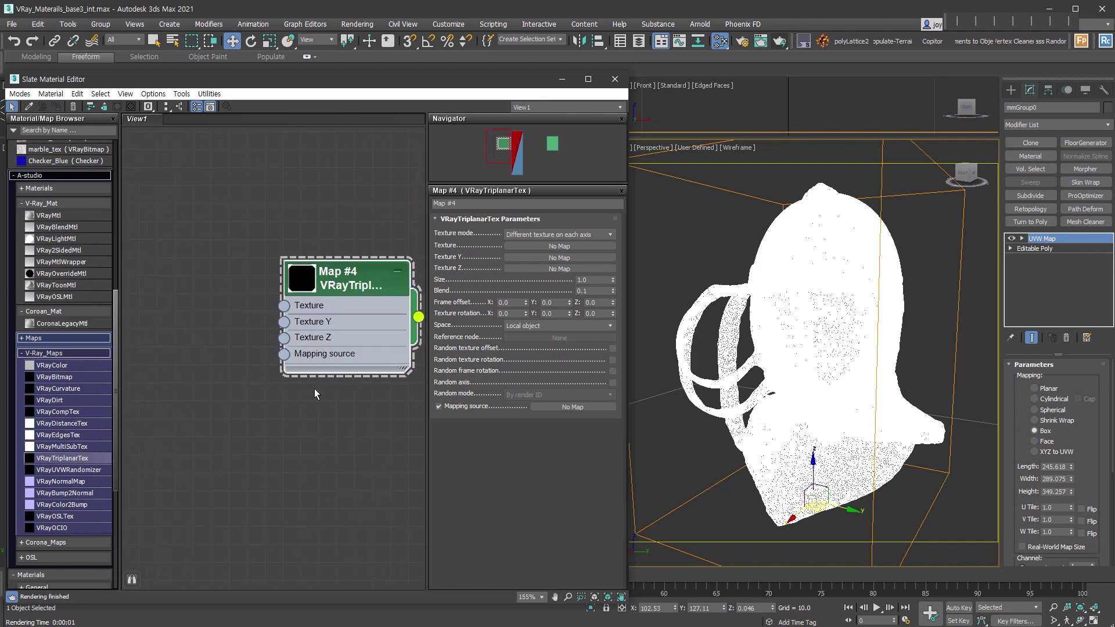
{"action": "left_click_drag", "start_coordinate": [114, 300], "coordinate": [114, 170]}
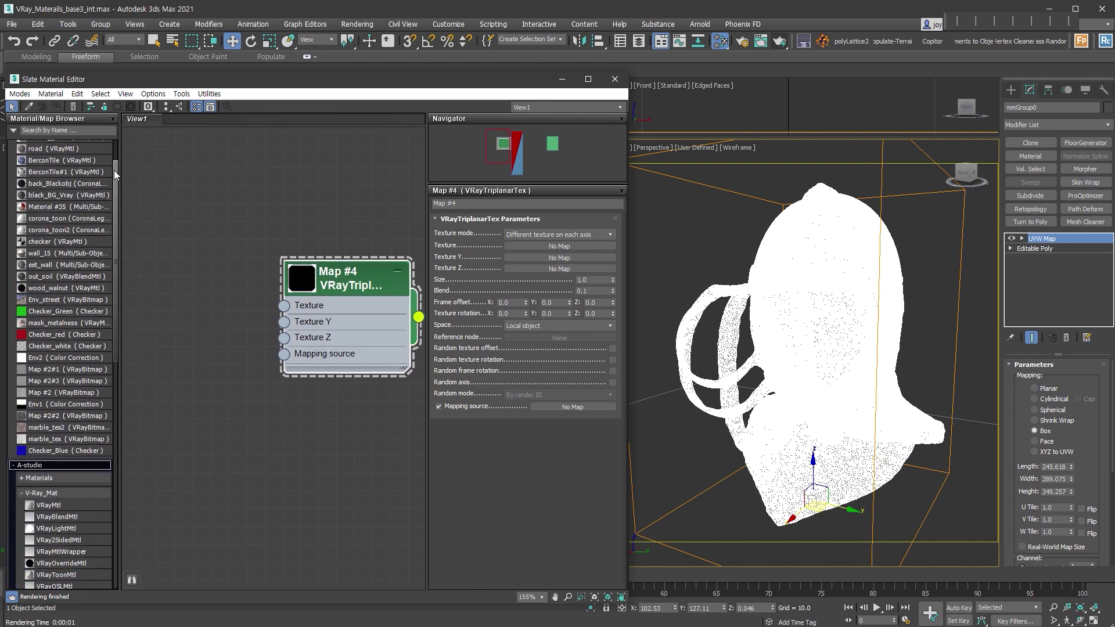
{"action": "left_click_drag", "start_coordinate": [216, 264], "coordinate": [216, 264]}
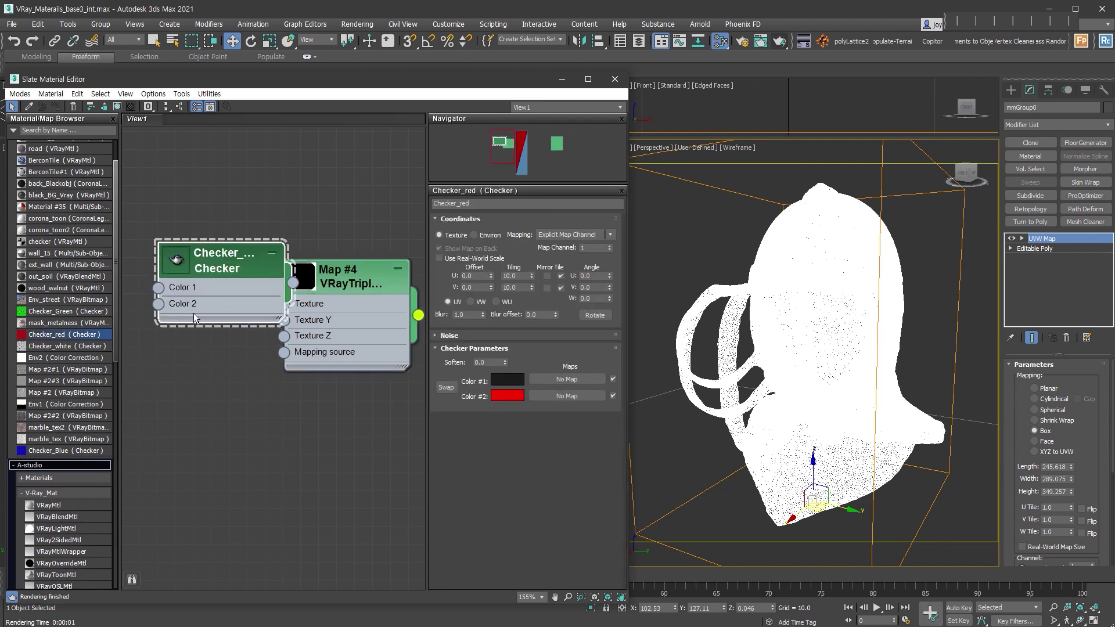
{"action": "left_click_drag", "start_coordinate": [194, 312], "coordinate": [174, 312]}
{"action": "left_click_drag", "start_coordinate": [65, 311], "coordinate": [203, 350]}
{"action": "left_click_drag", "start_coordinate": [65, 451], "coordinate": [204, 437]}
Step: Connect the red, green and blue checkers to the triplanar map's Texture, Texture Y and Texture Z, and space out the nodes
{"action": "left_click_drag", "start_coordinate": [274, 283], "coordinate": [284, 304]}
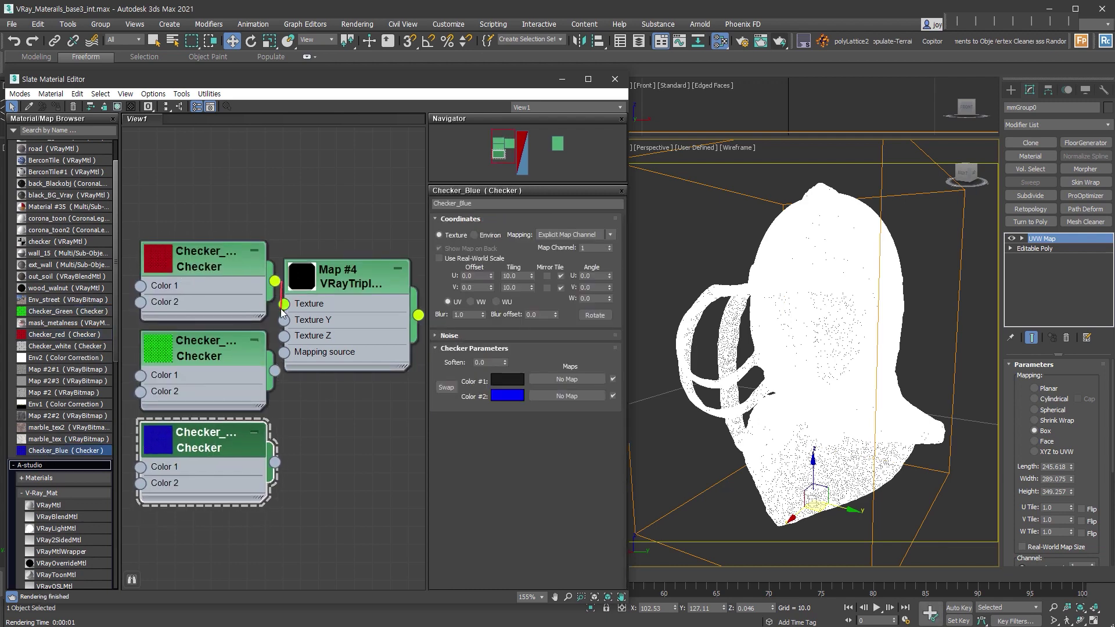
{"action": "left_click_drag", "start_coordinate": [275, 370], "coordinate": [284, 320]}
{"action": "left_click_drag", "start_coordinate": [274, 461], "coordinate": [284, 336]}
{"action": "left_click_drag", "start_coordinate": [329, 284], "coordinate": [358, 283]}
{"action": "middle_click_drag", "start_coordinate": [352, 410], "coordinate": [238, 420]}
{"action": "scroll", "coordinate": [238, 419], "scroll_direction": "down", "scroll_amount": 1}
{"action": "middle_click_drag", "start_coordinate": [251, 320], "coordinate": [200, 324]}
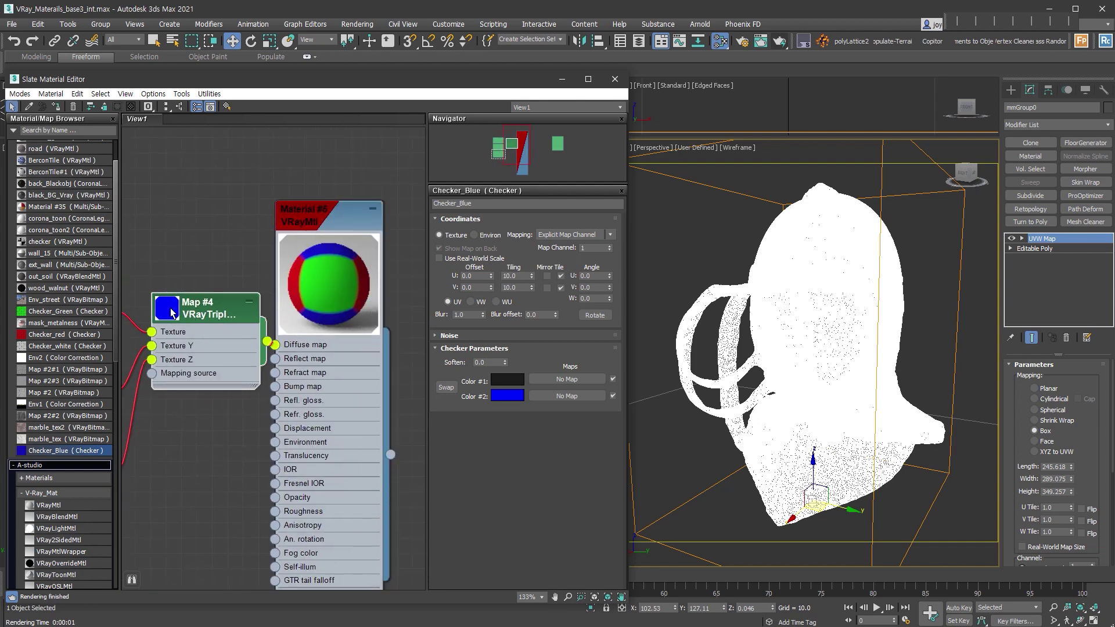
{"action": "left_click_drag", "start_coordinate": [313, 231], "coordinate": [346, 253]}
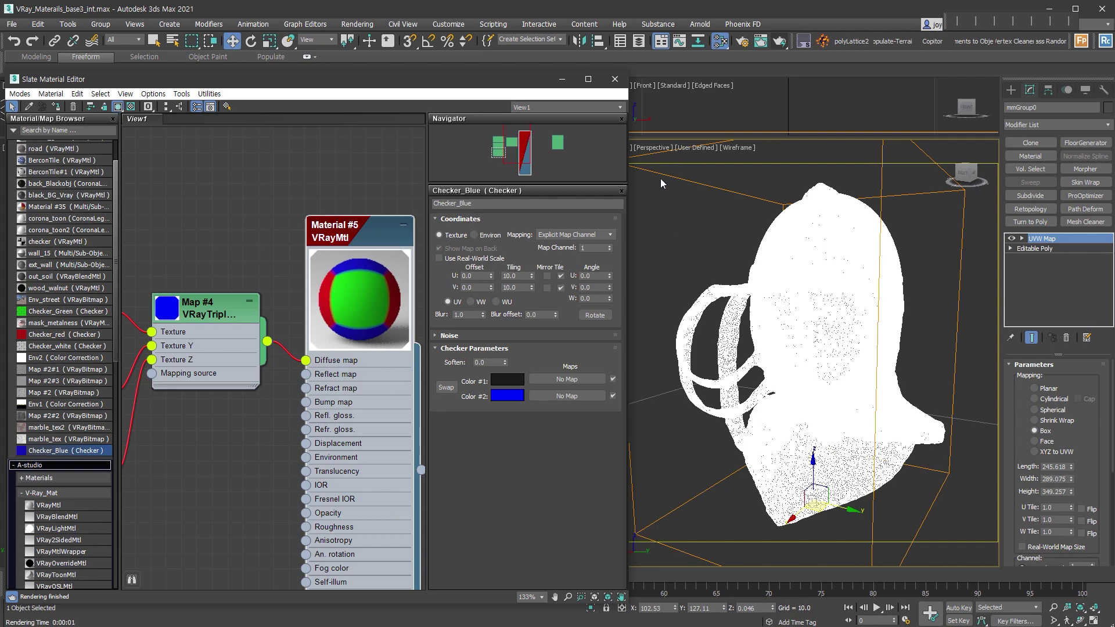
Step: Display the perspective viewport shaded, and test-render the helmet with the triplanar material, stopping the render early
{"action": "key", "text": "F3"}
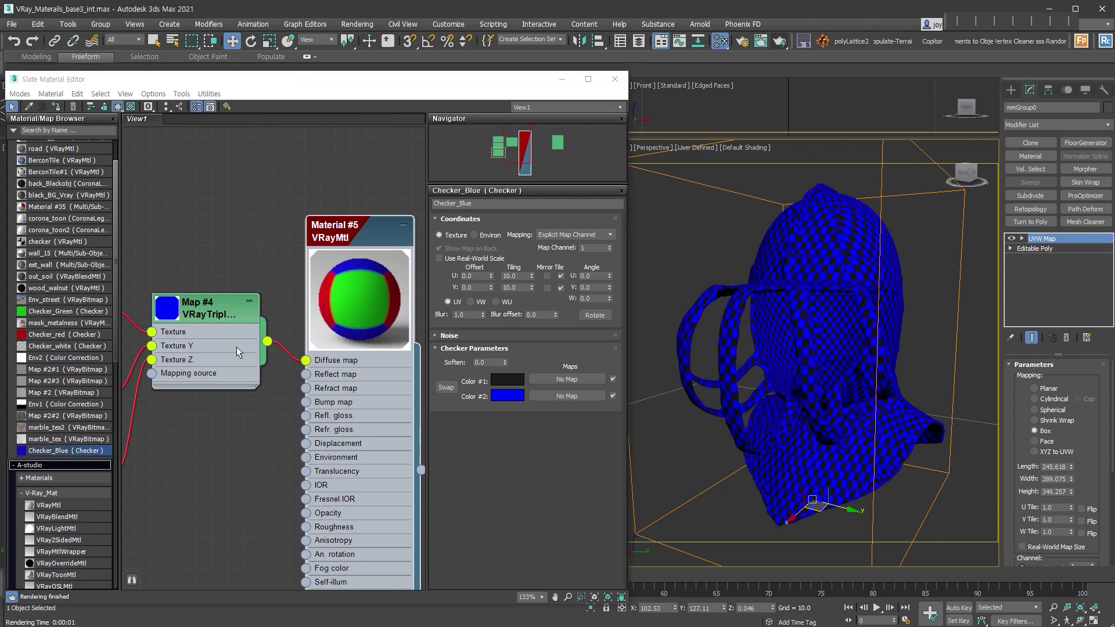
{"action": "double_click", "coordinate": [226, 309]}
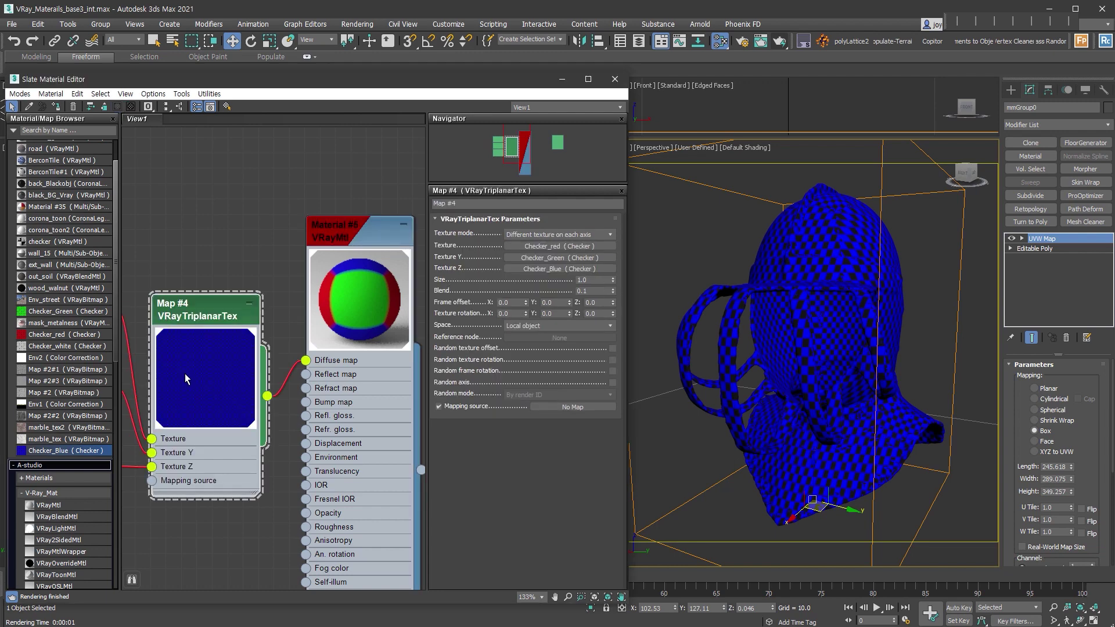
{"action": "double_click", "coordinate": [375, 428]}
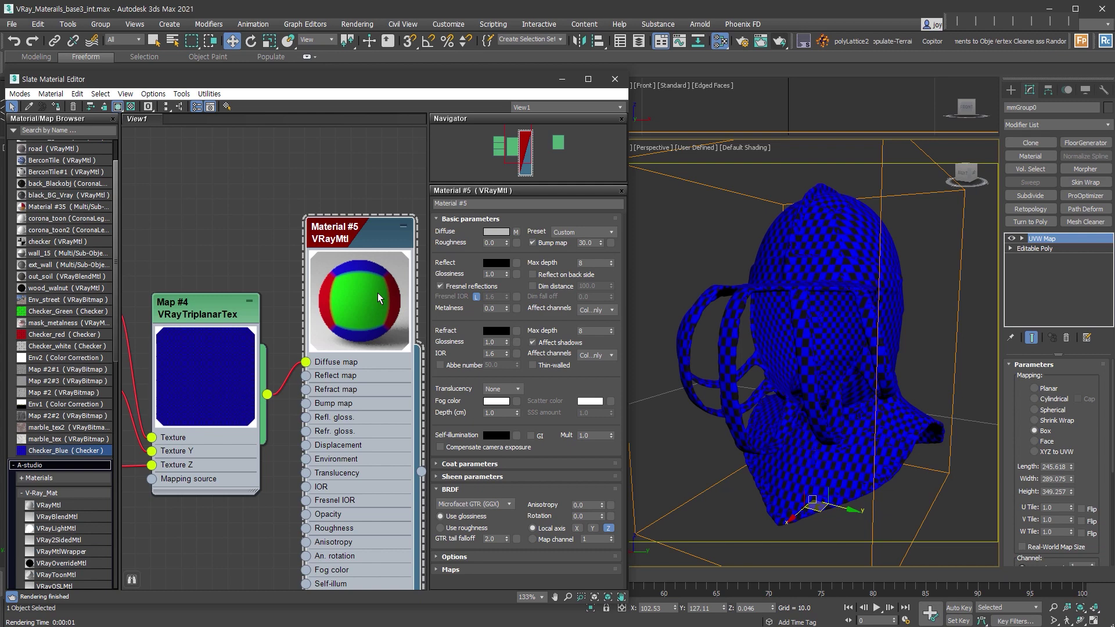
{"action": "left_click", "coordinate": [781, 43]}
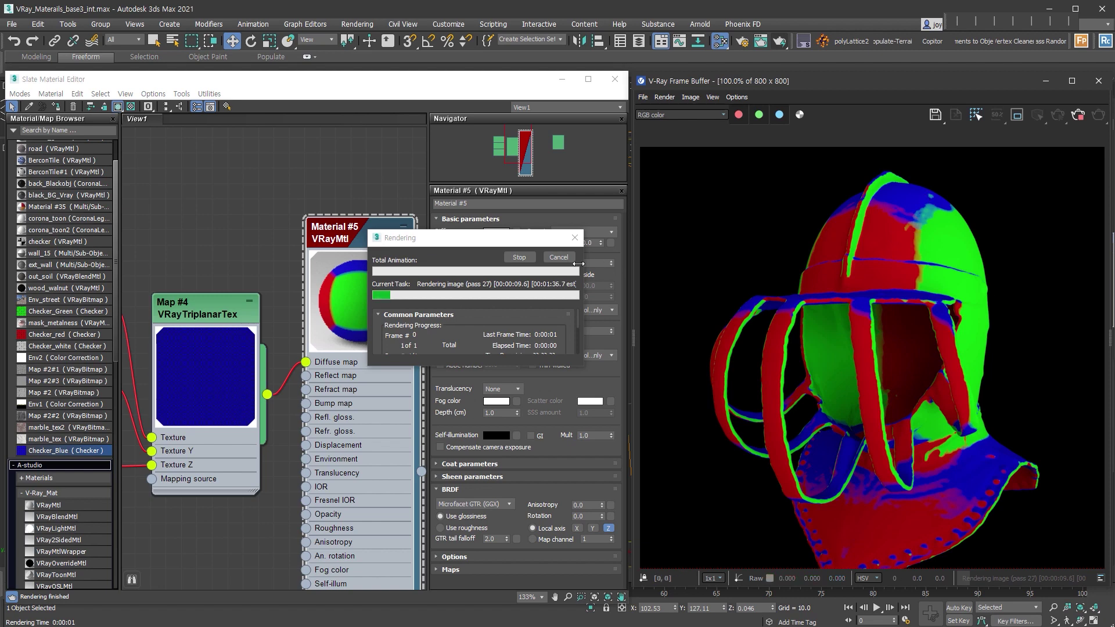
{"action": "left_click", "coordinate": [529, 260]}
Step: Enlarge the Checker_red node's preview and move the node up, clear of the green checker
{"action": "middle_click_drag", "start_coordinate": [166, 454], "coordinate": [357, 417]}
{"action": "double_click", "coordinate": [205, 257]}
{"action": "left_click_drag", "start_coordinate": [267, 280], "coordinate": [267, 173]}
Step: Set the triplanar map's Size to 10
{"action": "double_click", "coordinate": [364, 281]}
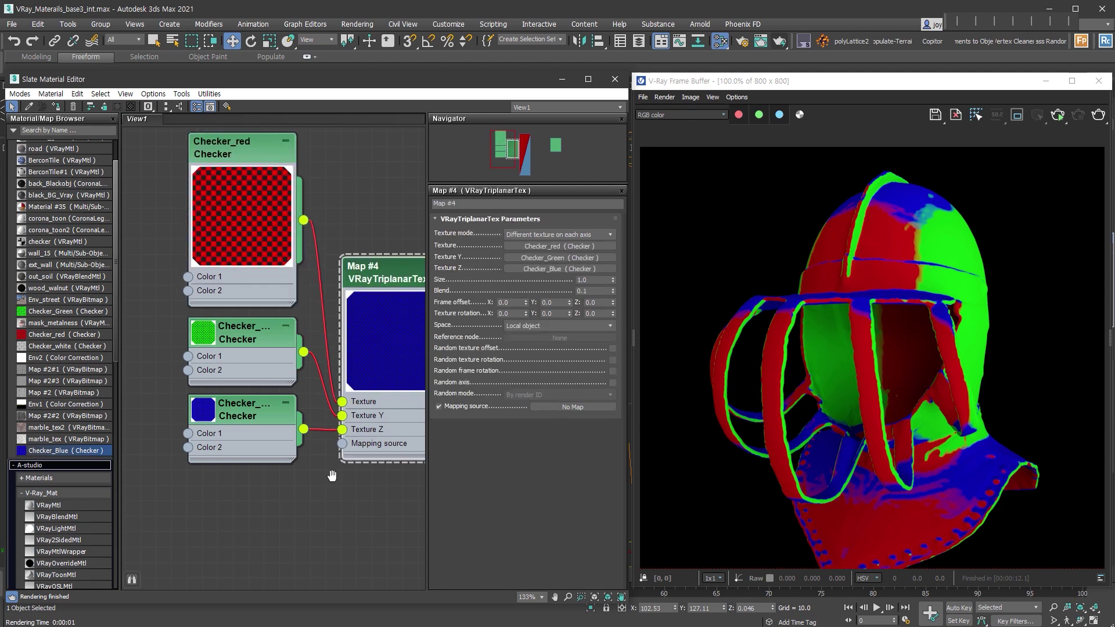
{"action": "middle_click_drag", "start_coordinate": [340, 475], "coordinate": [182, 481]}
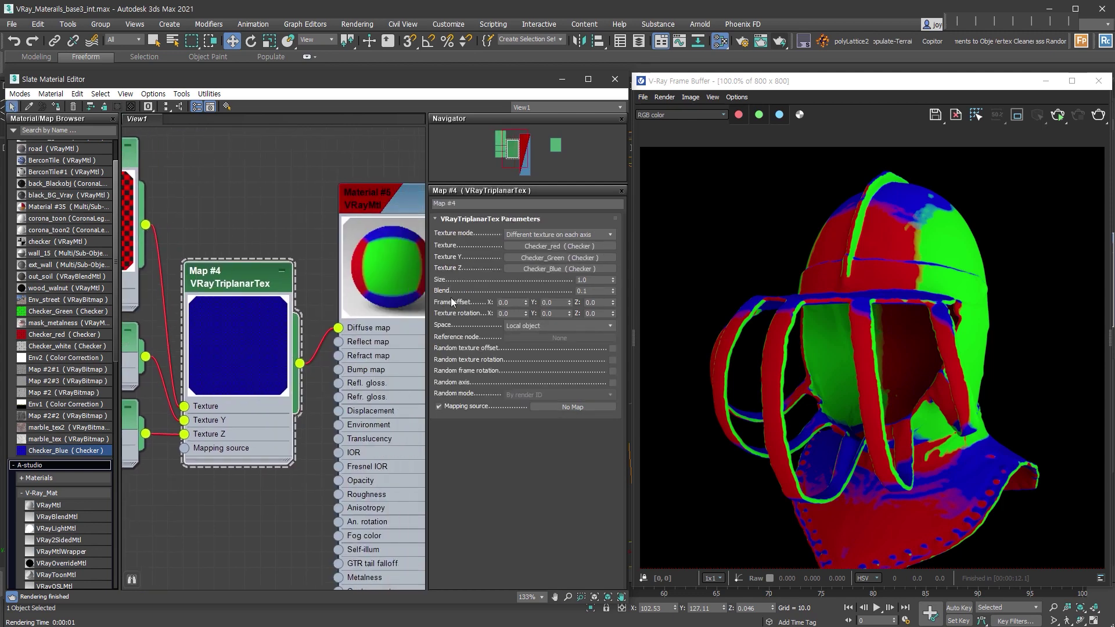
{"action": "left_click", "coordinate": [592, 279]}
{"action": "type", "text": "10"}
{"action": "key", "text": "Return"}
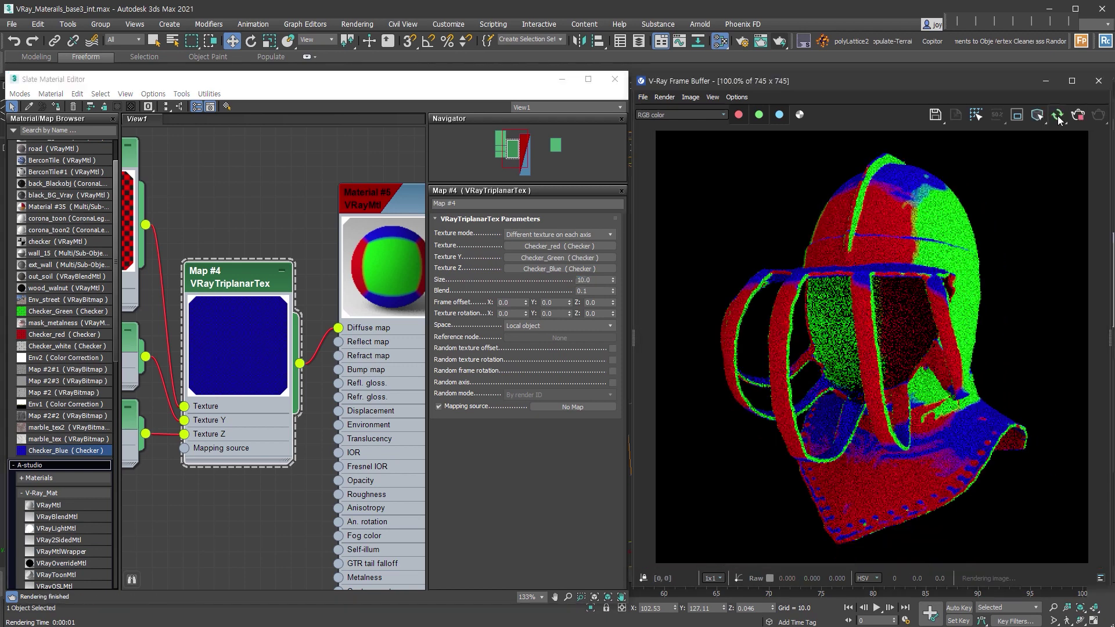
Step: Set the triplanar map's Size to 100
{"action": "left_click", "coordinate": [592, 280]}
{"action": "type", "text": "100"}
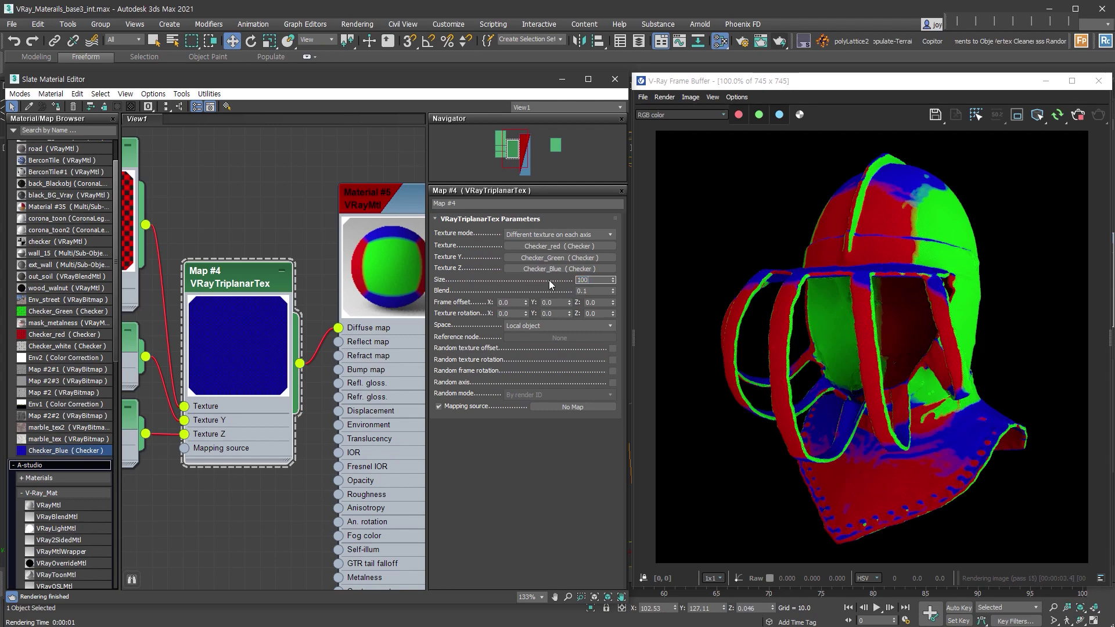
{"action": "key", "text": "Return"}
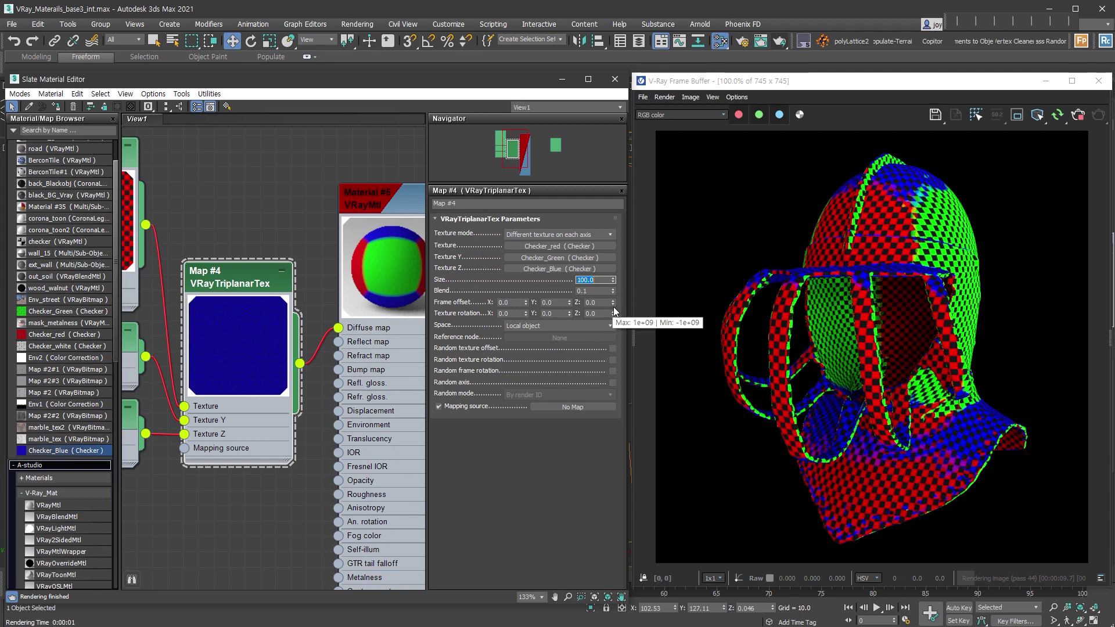
Step: Try a Blend of 0.0 on the triplanar map, set it to 0.5, and inspect the colour transitions in the render
{"action": "scroll", "coordinate": [904, 189], "scroll_direction": "up", "scroll_amount": 2}
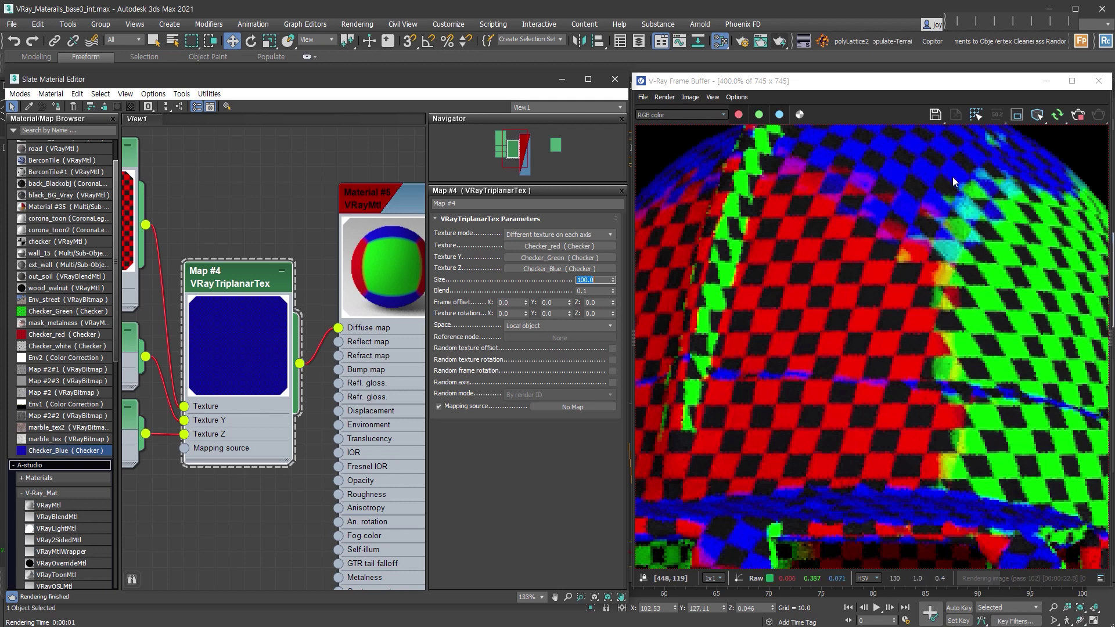
{"action": "right_click", "coordinate": [613, 291]}
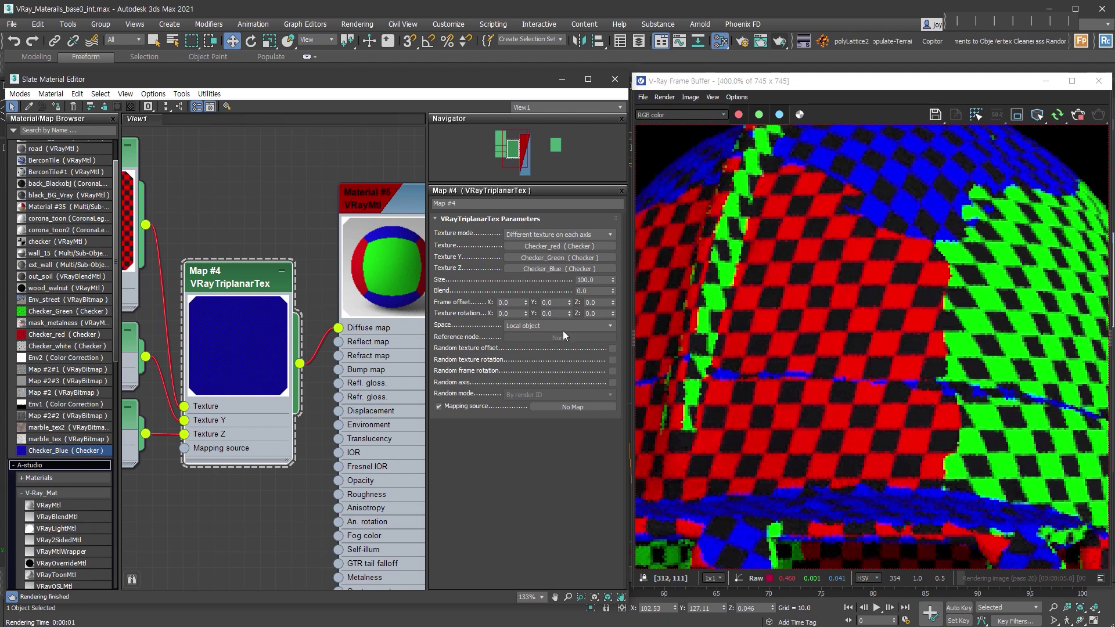
{"action": "left_click_drag", "start_coordinate": [593, 292], "coordinate": [537, 295]}
{"action": "type", "text": "0.5"}
{"action": "key", "text": "Return"}
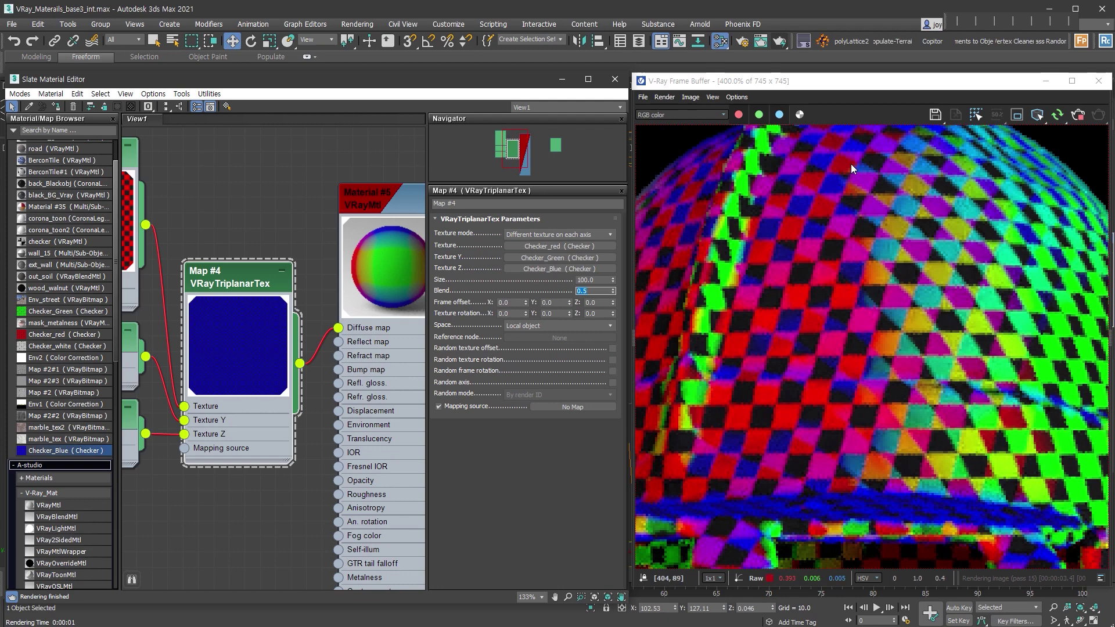
{"action": "scroll", "coordinate": [865, 291], "scroll_direction": "down", "scroll_amount": 1}
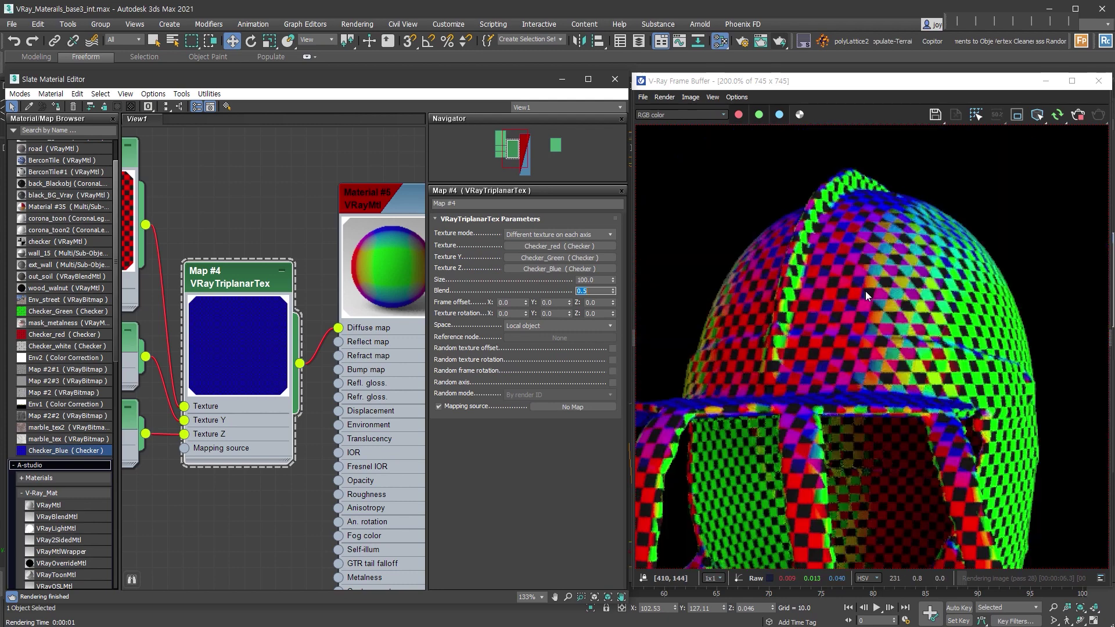
{"action": "scroll", "coordinate": [875, 310], "scroll_direction": "down", "scroll_amount": 1}
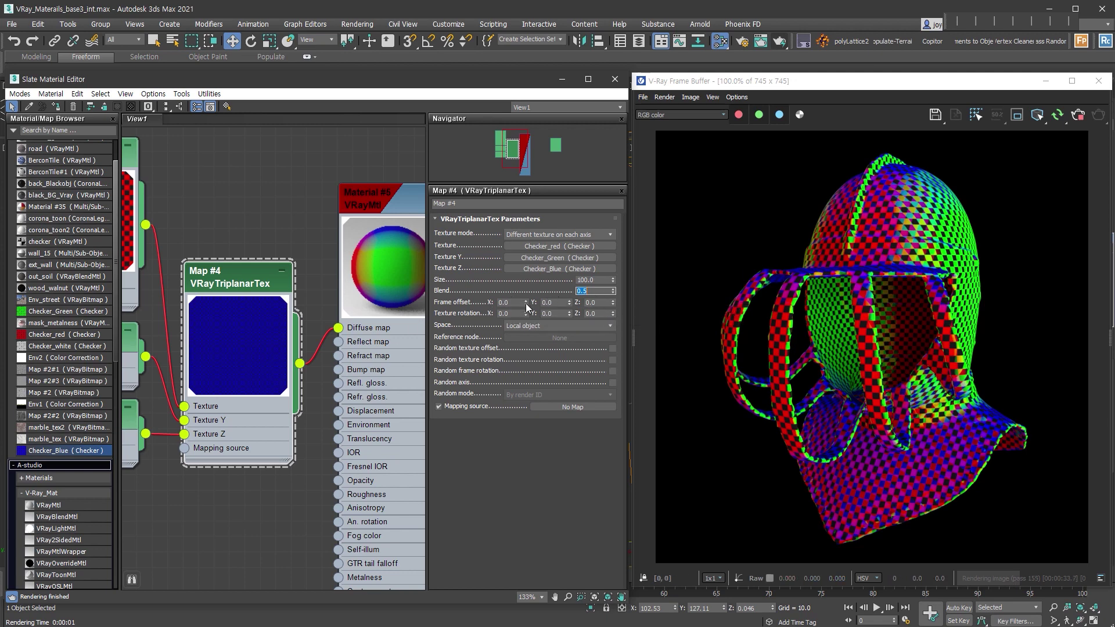
Step: Set the triplanar map's frame offset to X 136.8 and Y 150.7, and its texture rotation to X 47.0, Y 48.2 and Z 68.6
{"action": "left_click_drag", "start_coordinate": [525, 303], "coordinate": [557, 175]}
{"action": "left_click_drag", "start_coordinate": [569, 303], "coordinate": [573, 226]}
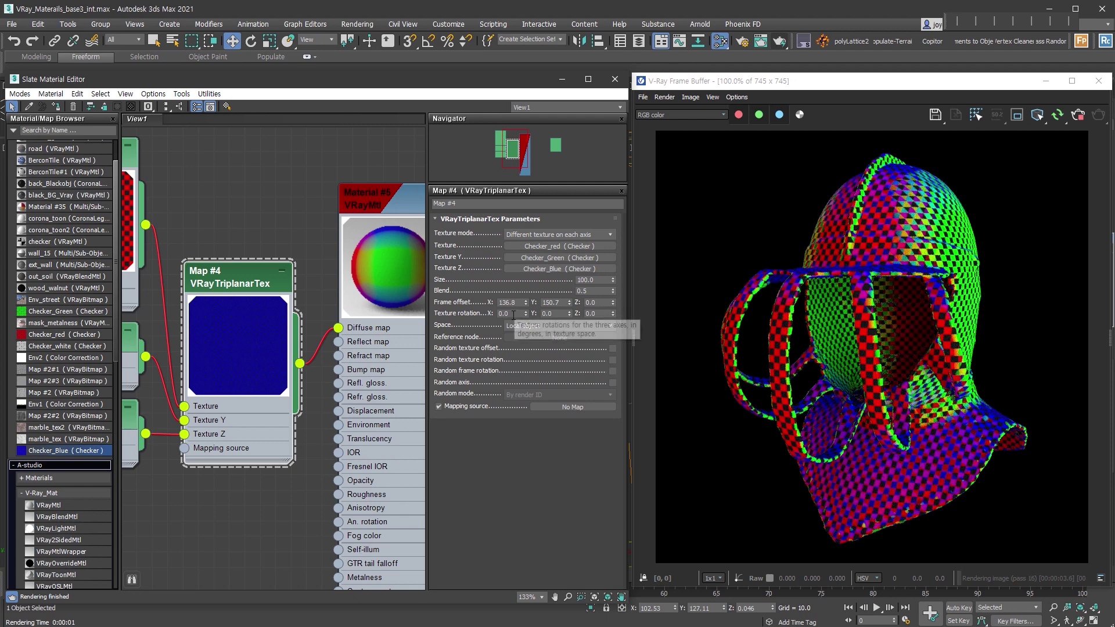
{"action": "scroll", "coordinate": [213, 366], "scroll_direction": "down", "scroll_amount": 1}
{"action": "middle_click_drag", "start_coordinate": [212, 365], "coordinate": [327, 368]}
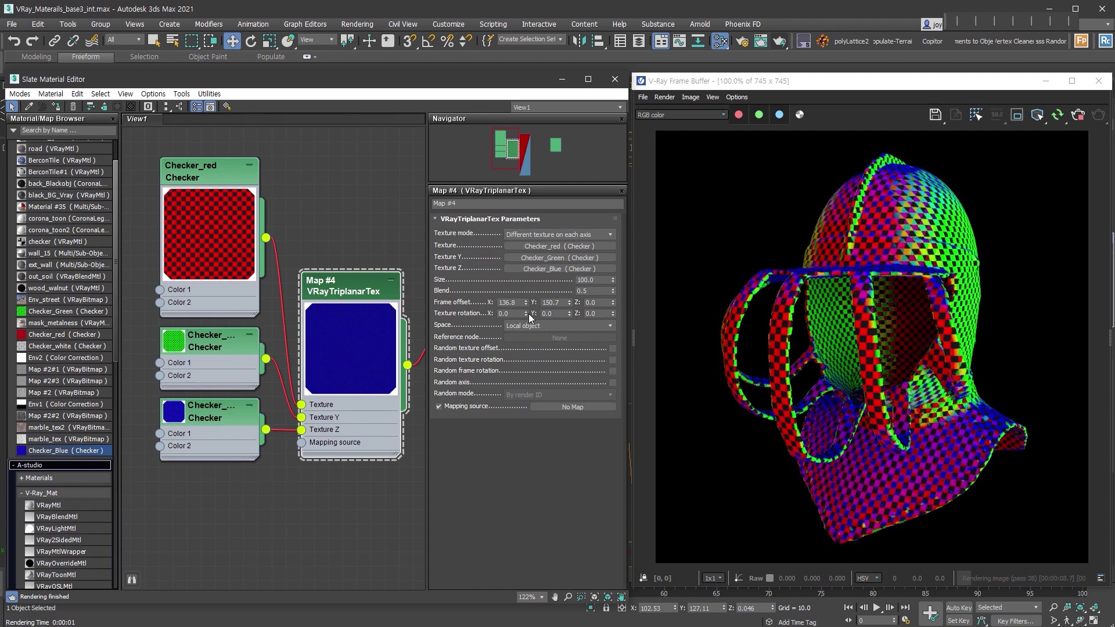
{"action": "left_click_drag", "start_coordinate": [525, 314], "coordinate": [591, 415]}
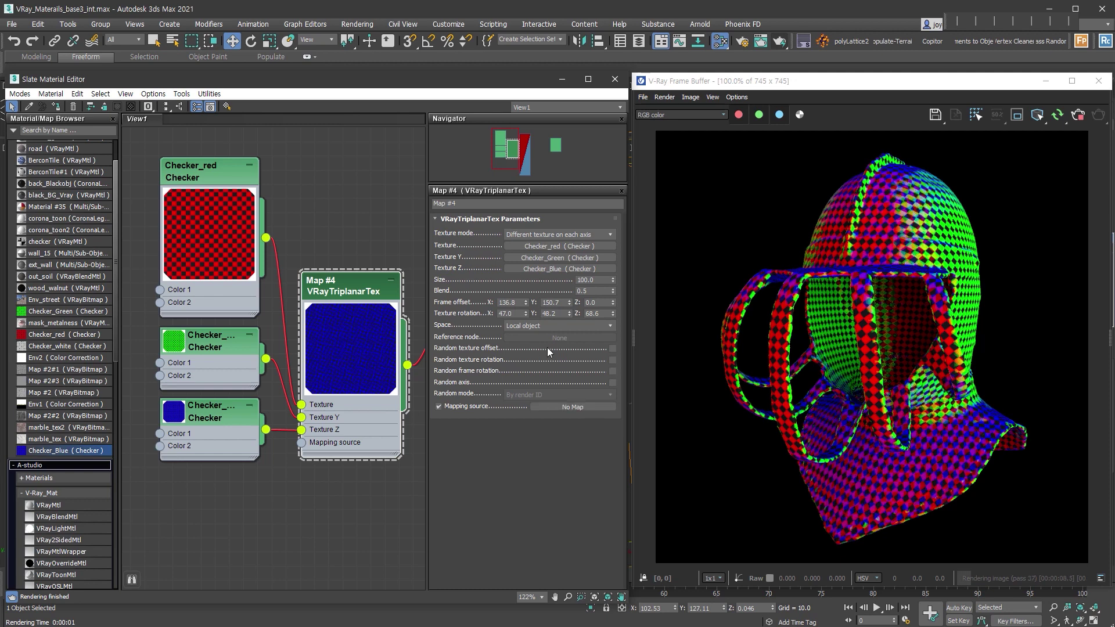
Step: Enable random texture offset, random texture rotation and random frame rotation on the triplanar map
{"action": "left_click", "coordinate": [612, 348]}
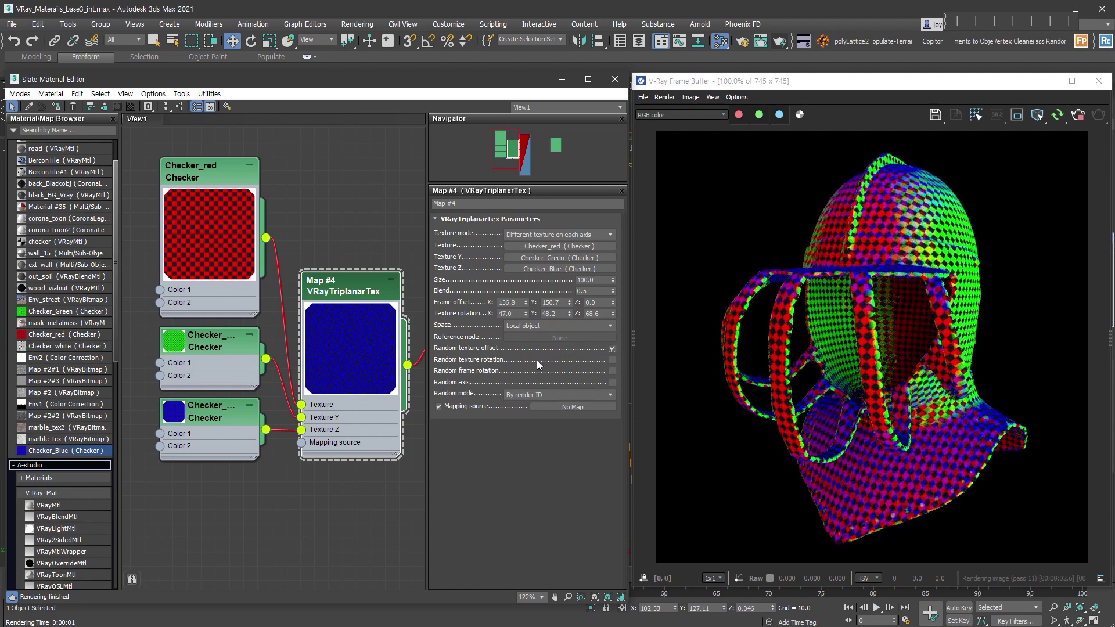
{"action": "left_click", "coordinate": [612, 360]}
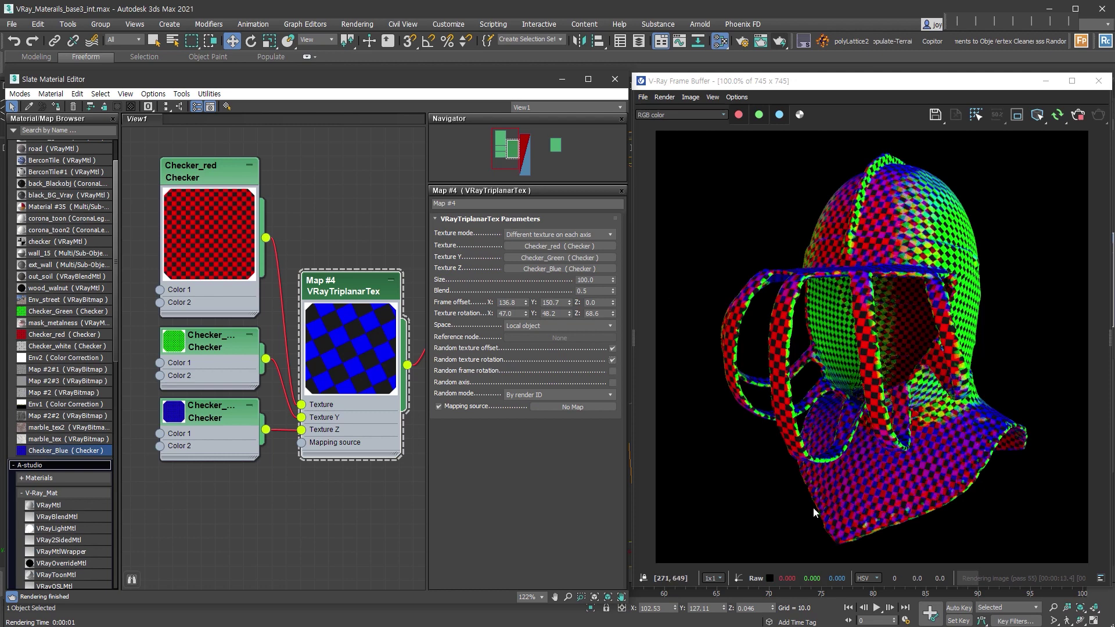
{"action": "left_click", "coordinate": [612, 370]}
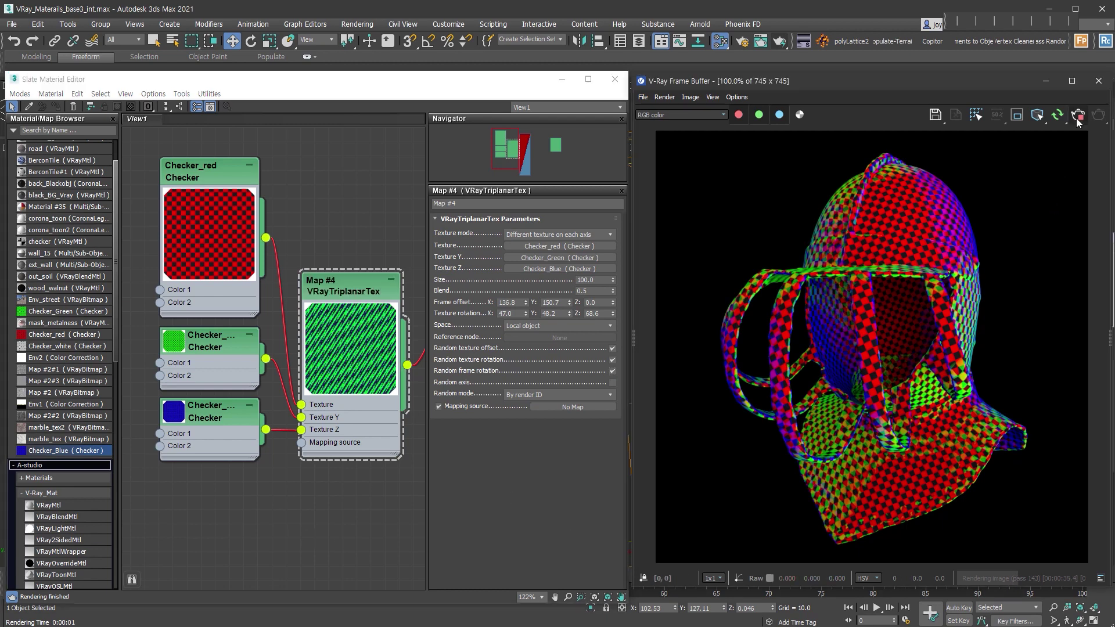
Step: Delete the three checker nodes and set the triplanar map's texture mode to Same texture on all axes
{"action": "scroll", "coordinate": [296, 411], "scroll_direction": "down", "scroll_amount": 2}
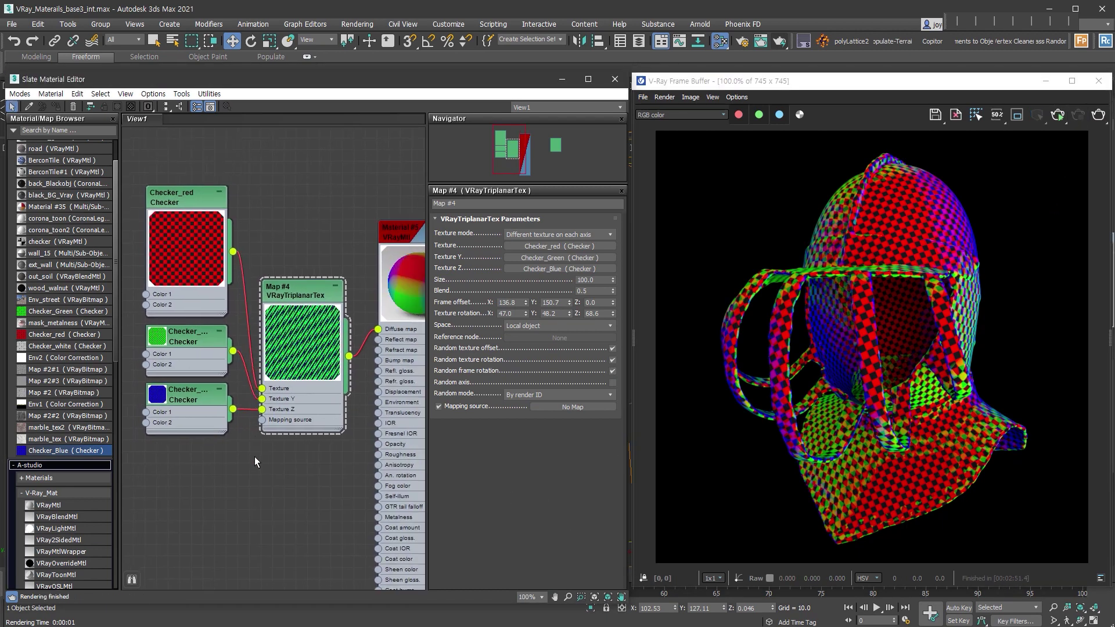
{"action": "left_click_drag", "start_coordinate": [197, 489], "coordinate": [179, 193]}
{"action": "key", "text": "Delete"}
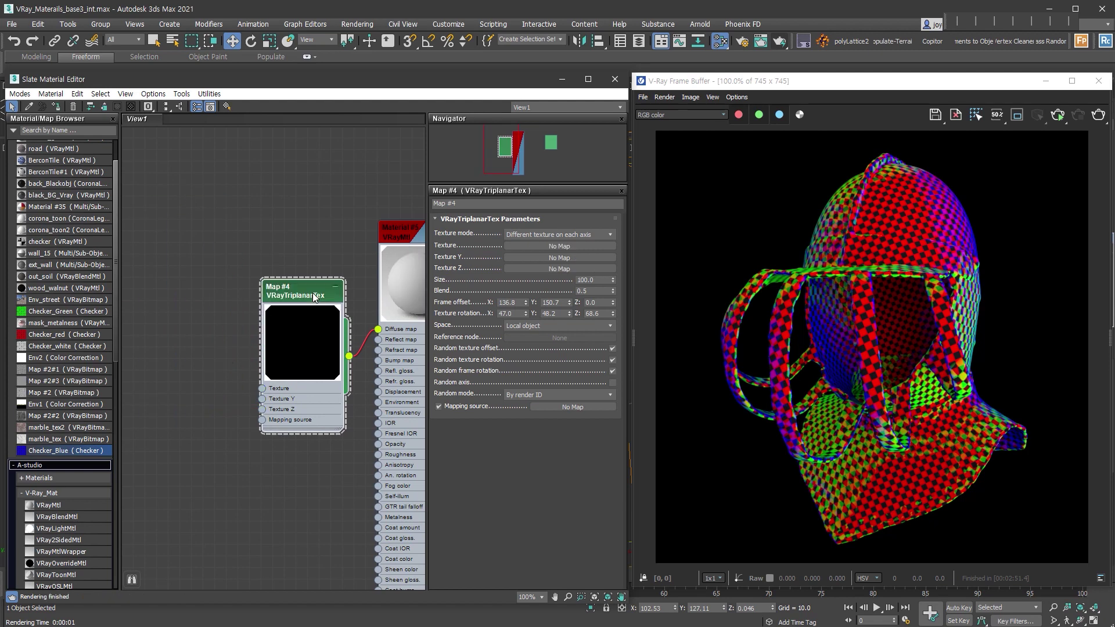
{"action": "left_click", "coordinate": [575, 235]}
{"action": "left_click", "coordinate": [573, 244]}
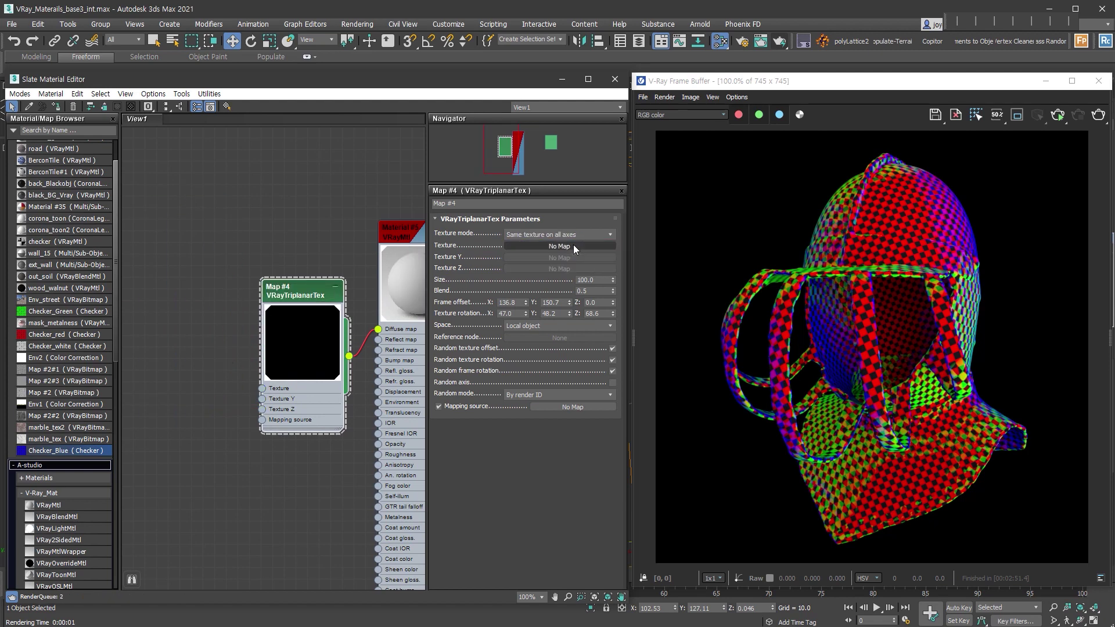
Step: Add the marble_tex2 bitmap, connect it to the triplanar map's Texture input, and render the helmet
{"action": "left_click_drag", "start_coordinate": [75, 427], "coordinate": [194, 360]}
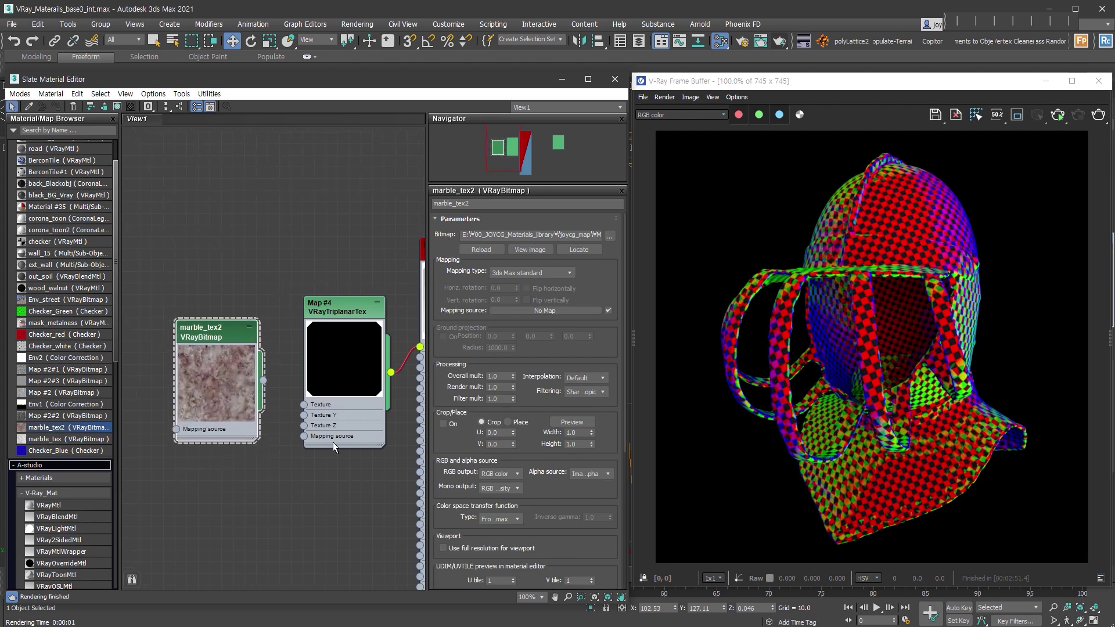
{"action": "scroll", "coordinate": [273, 407], "scroll_direction": "up", "scroll_amount": 3}
{"action": "left_click_drag", "start_coordinate": [240, 365], "coordinate": [294, 396]}
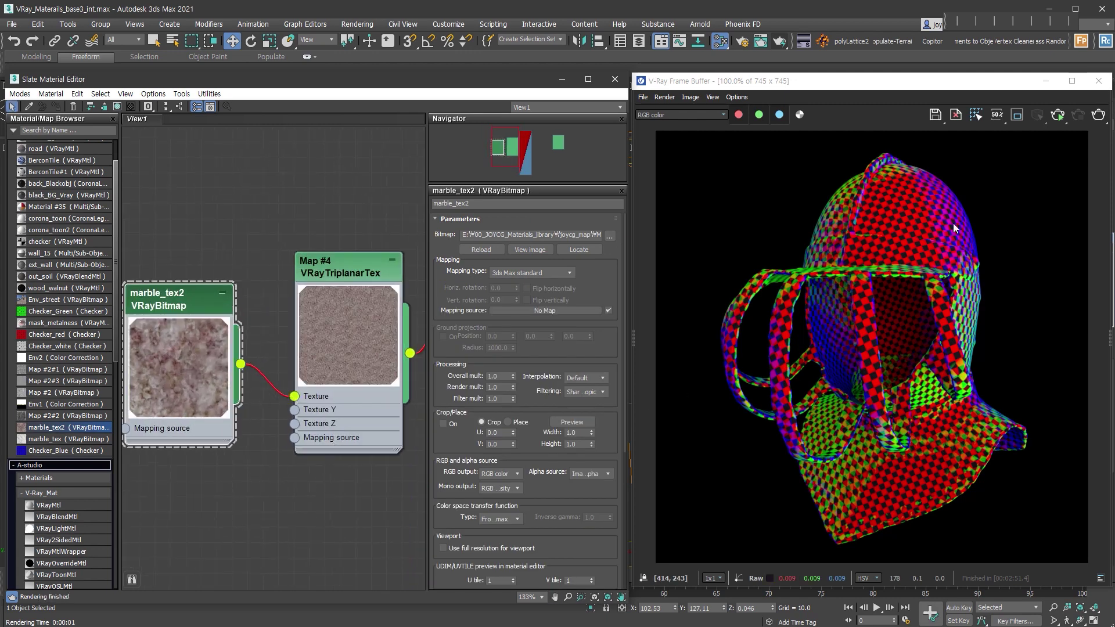
{"action": "left_click", "coordinate": [1058, 116]}
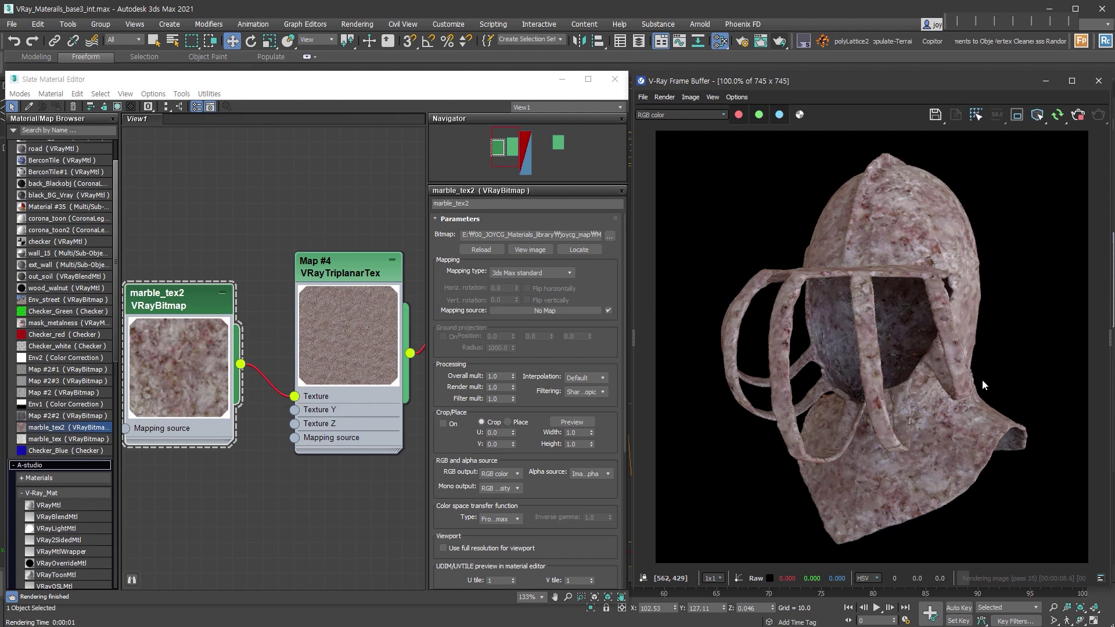
{"action": "middle_click_drag", "start_coordinate": [234, 470], "coordinate": [266, 477]}
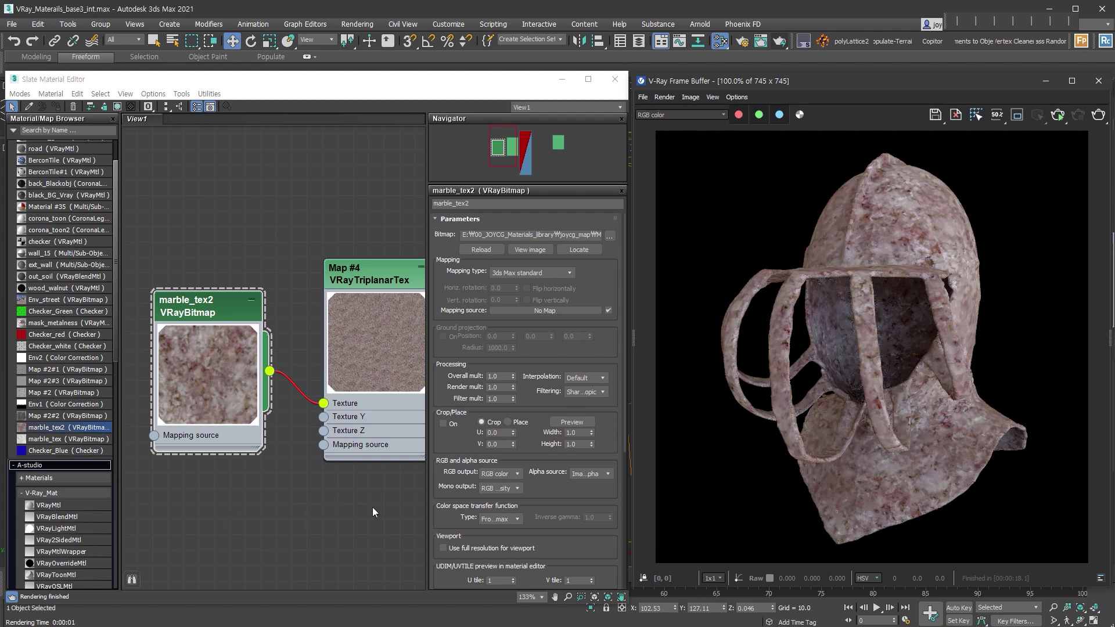
{"action": "left_click", "coordinate": [250, 491]}
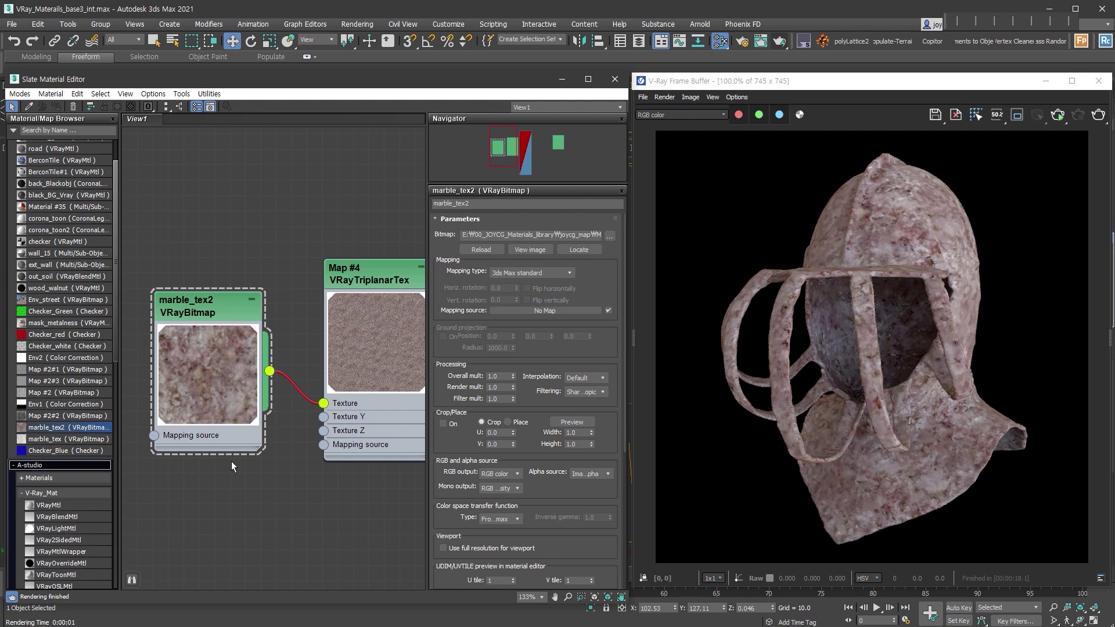
Step: Replace the marble_tex2 node with Checker_white as the triplanar map's texture and render the helmet
{"action": "left_click", "coordinate": [217, 330]}
{"action": "key", "text": "Delete"}
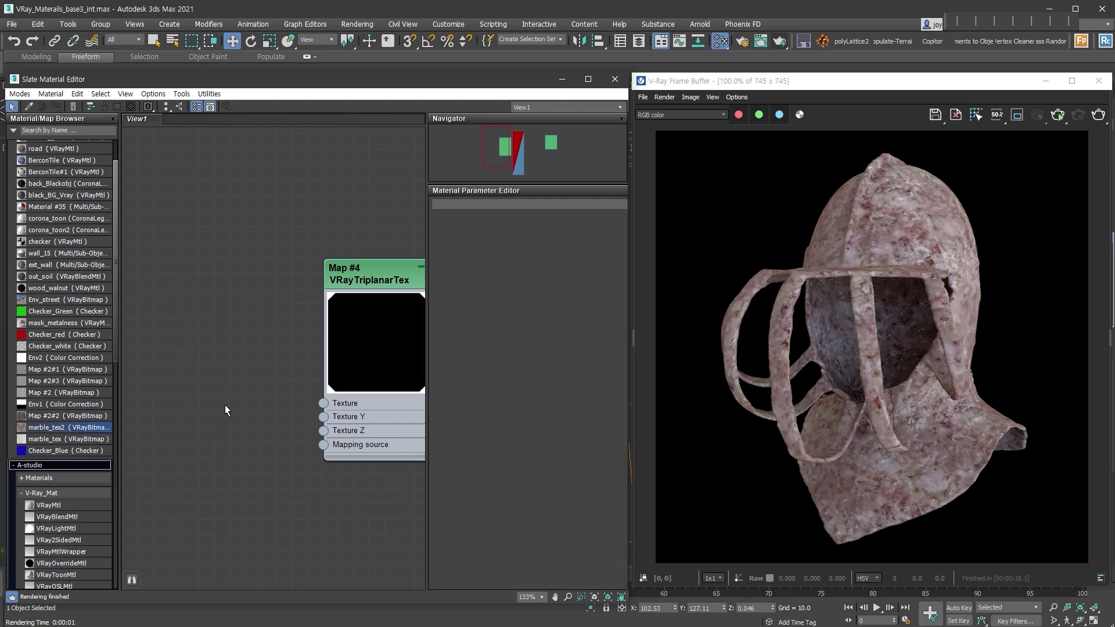
{"action": "scroll", "coordinate": [405, 542], "scroll_direction": "down", "scroll_amount": 4}
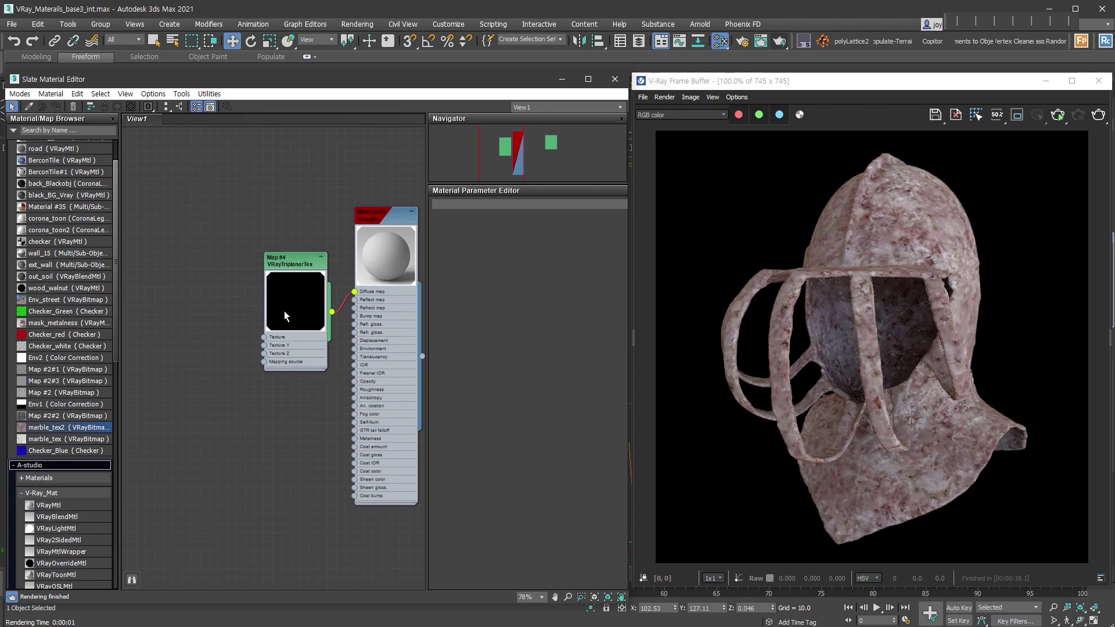
{"action": "scroll", "coordinate": [284, 311], "scroll_direction": "up", "scroll_amount": 3}
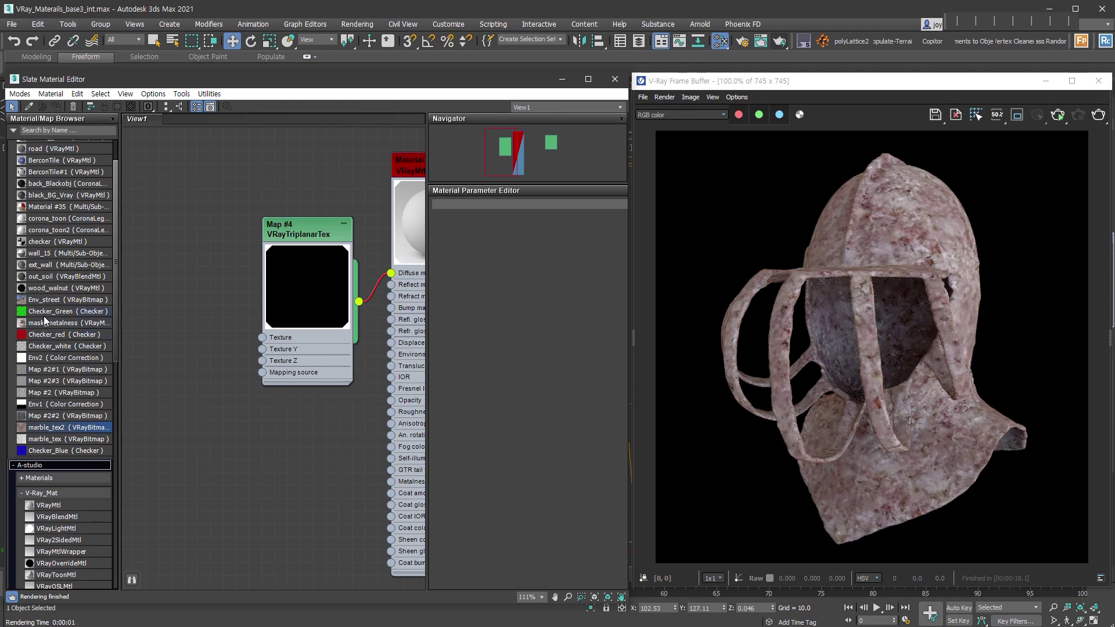
{"action": "left_click_drag", "start_coordinate": [53, 349], "coordinate": [137, 299]}
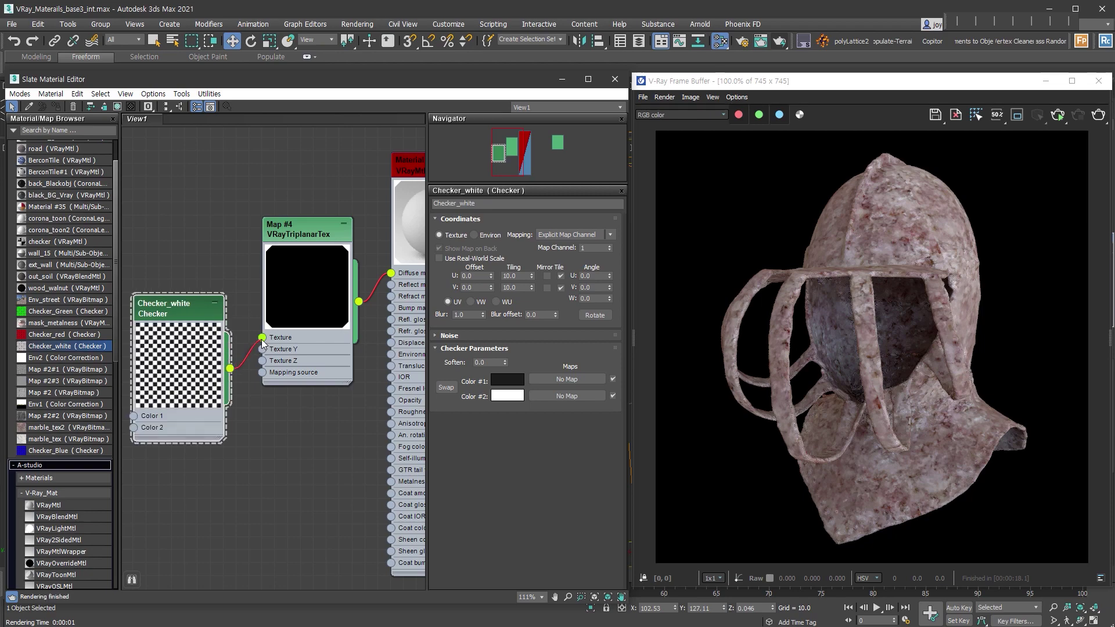
{"action": "left_click_drag", "start_coordinate": [190, 303], "coordinate": [203, 249]}
{"action": "double_click", "coordinate": [396, 173]}
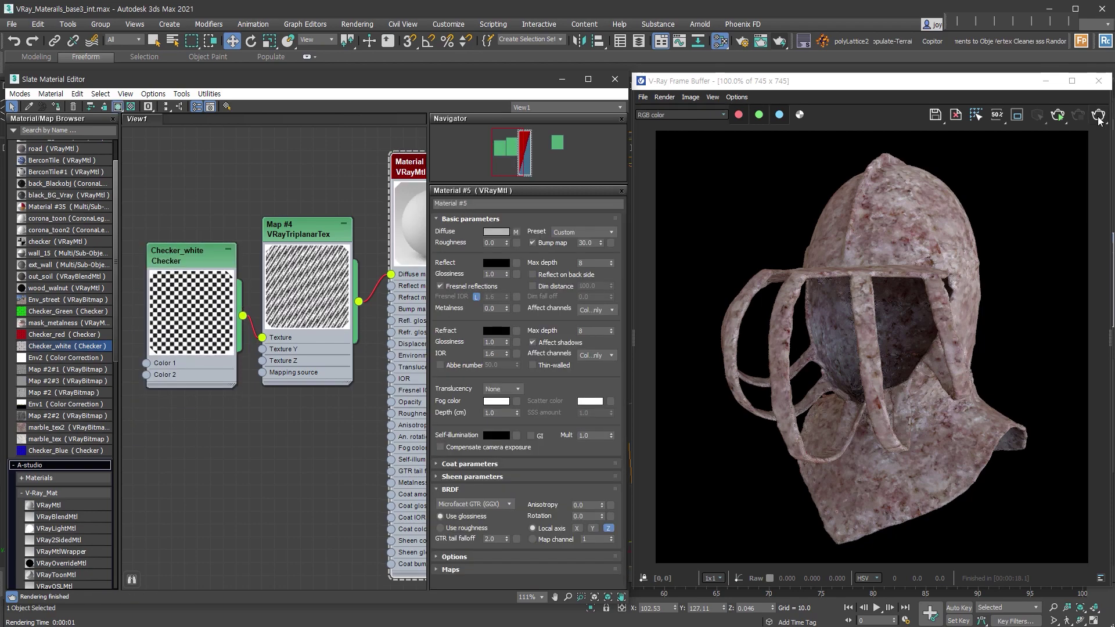
{"action": "left_click", "coordinate": [1098, 118]}
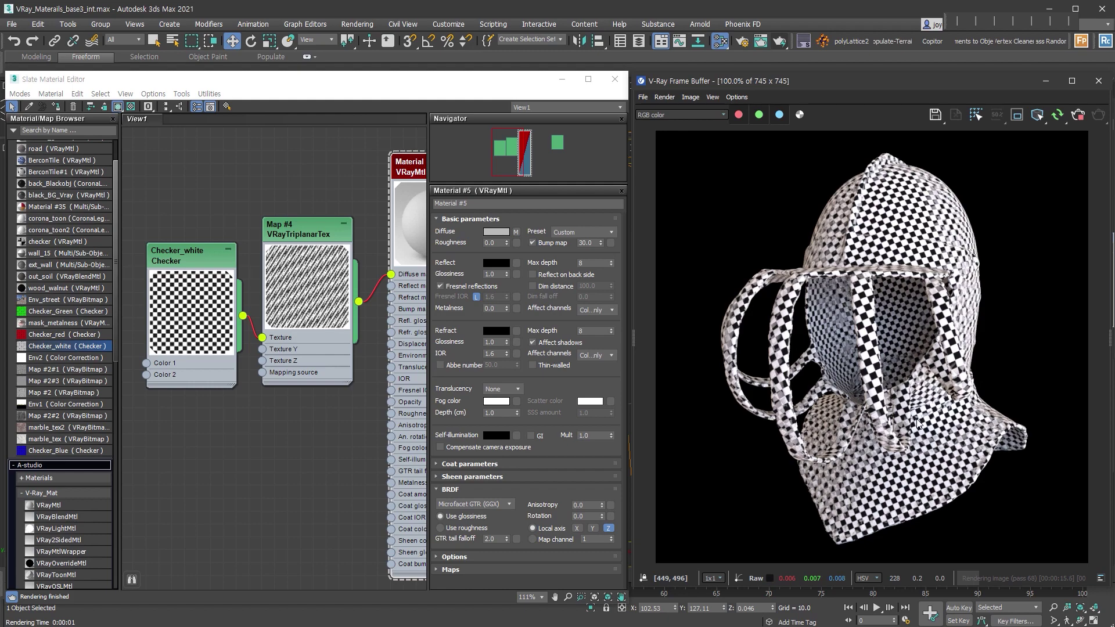
Step: Review the triplanar map's parameters and move it together with its checker node away from the material
{"action": "left_click", "coordinate": [230, 399]}
{"action": "scroll", "coordinate": [230, 399], "scroll_direction": "up", "scroll_amount": 3}
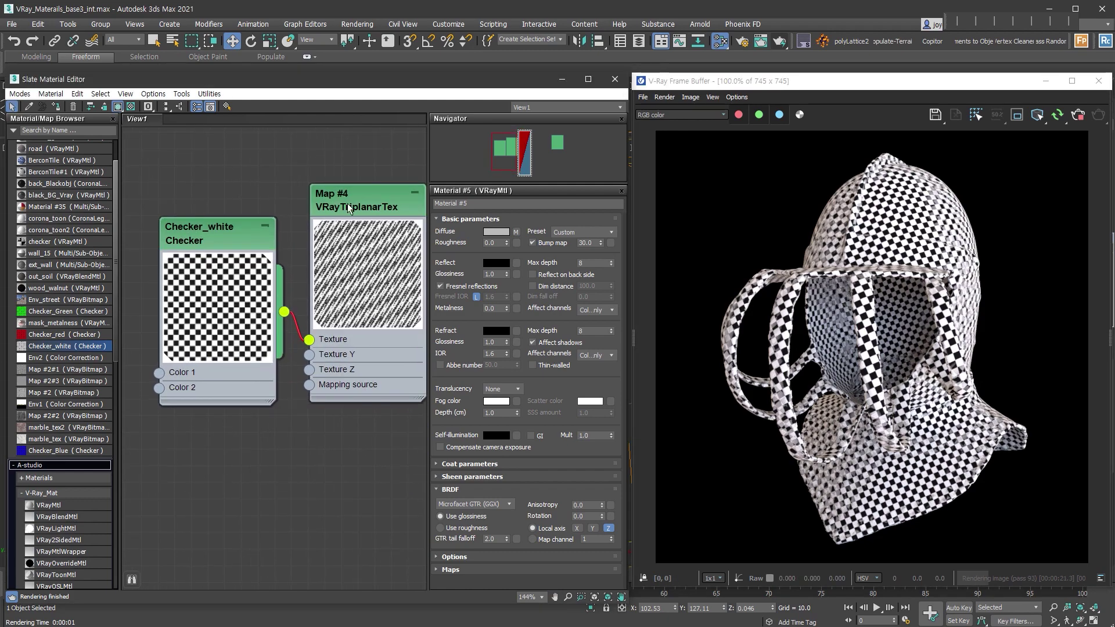
{"action": "double_click", "coordinate": [381, 393]}
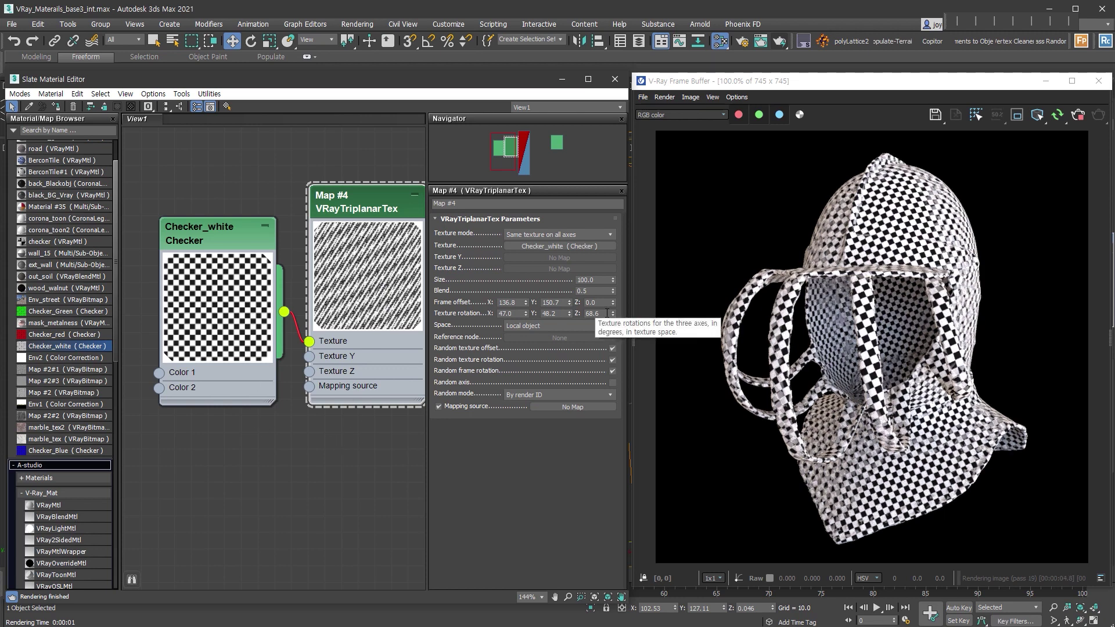
{"action": "scroll", "coordinate": [401, 431], "scroll_direction": "down", "scroll_amount": 2}
{"action": "middle_click_drag", "start_coordinate": [395, 433], "coordinate": [279, 390]}
{"action": "scroll", "coordinate": [249, 396], "scroll_direction": "down", "scroll_amount": 1}
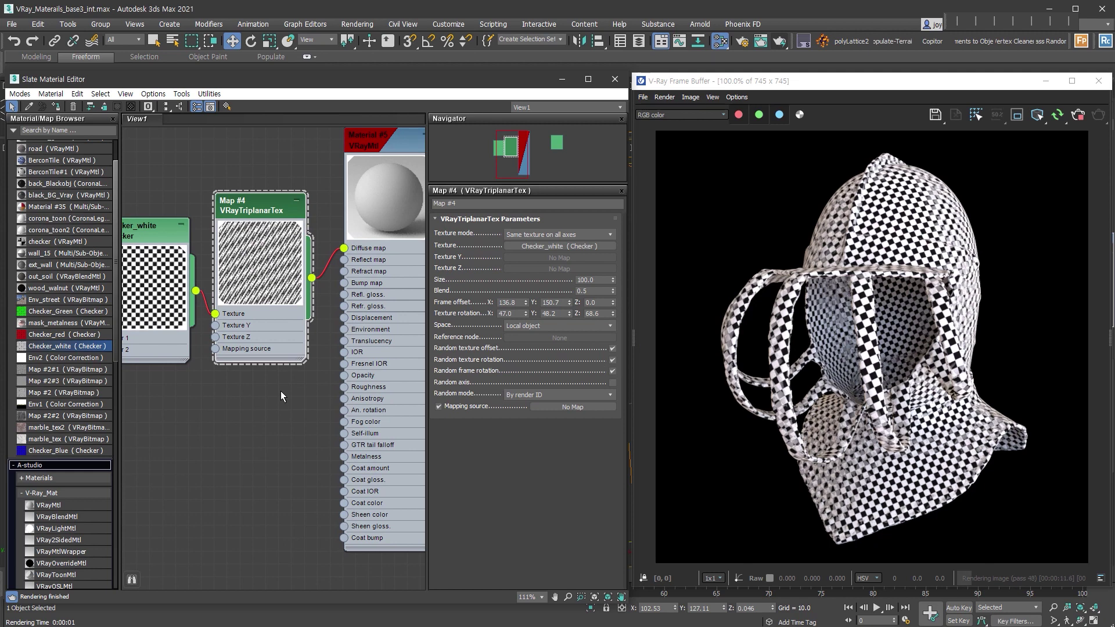
{"action": "middle_click_drag", "start_coordinate": [276, 395], "coordinate": [327, 405]}
{"action": "left_click_drag", "start_coordinate": [313, 348], "coordinate": [287, 308], "text": "ctrl+alt"}
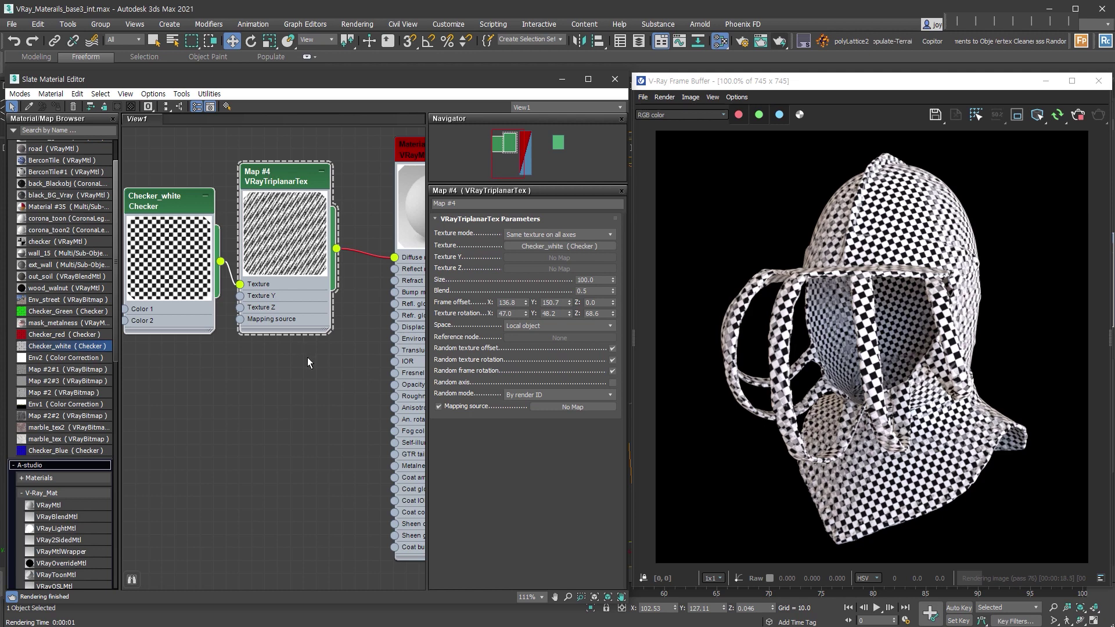
{"action": "left_click", "coordinate": [279, 315]}
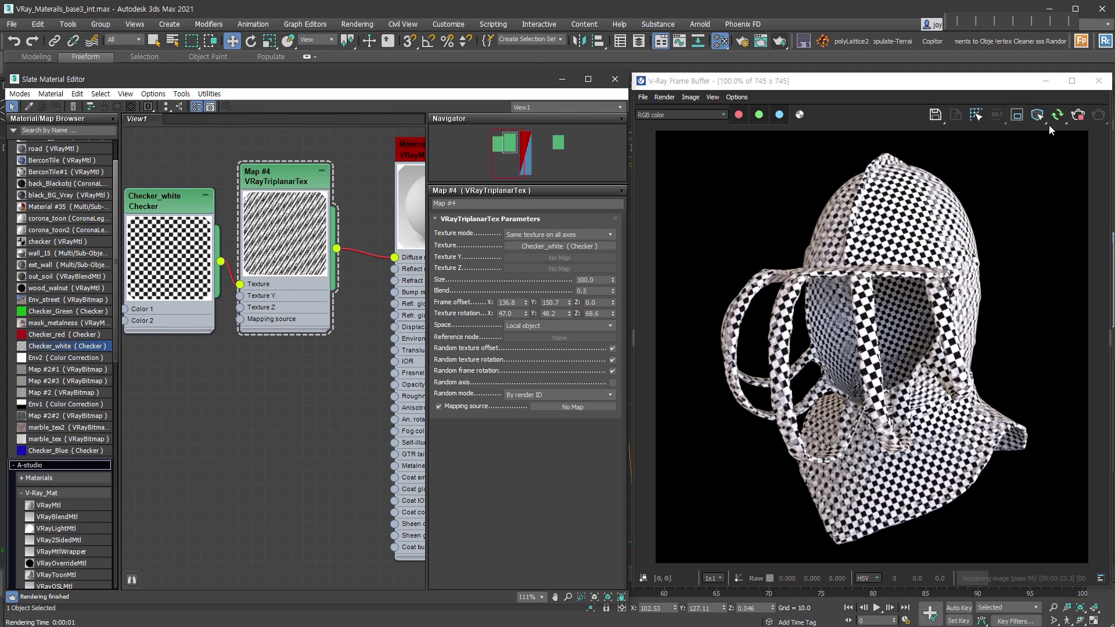
Step: Stop the render, duplicate the triplanar map with its checker input, and connect the copy to the material's Bump map slot
{"action": "left_click", "coordinate": [1077, 114]}
{"action": "mouse_move", "coordinate": [282, 248]}
{"action": "left_mouse_down", "text": "shift"}
{"action": "mouse_move", "coordinate": [297, 385]}
{"action": "mouse_move", "coordinate": [288, 527]}
{"action": "mouse_move", "coordinate": [295, 503]}
{"action": "left_mouse_up", "text": "shift"}
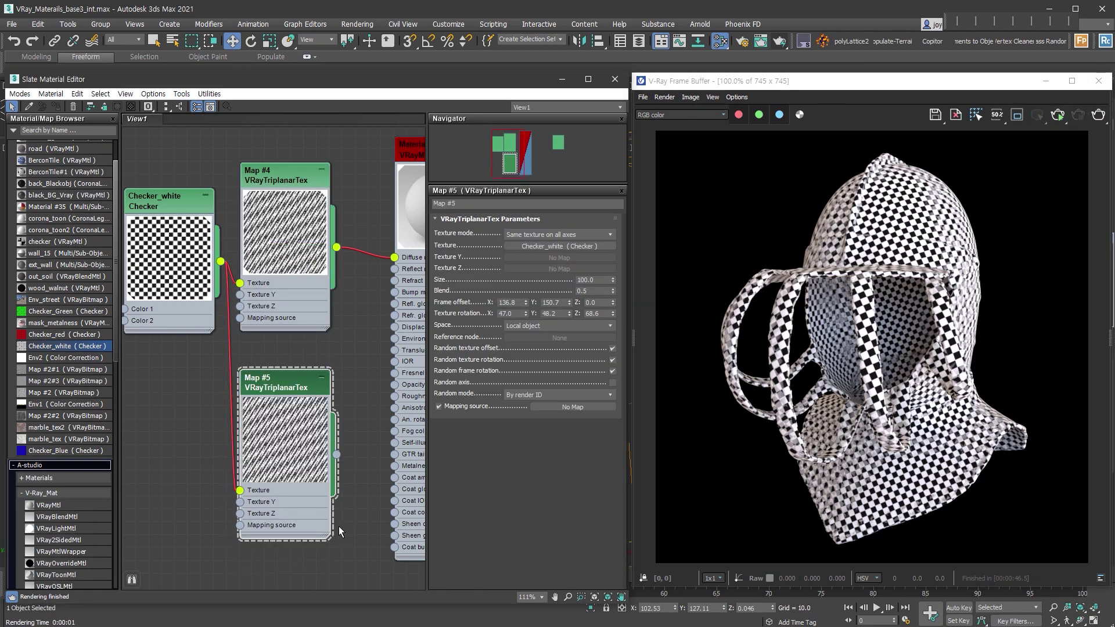
{"action": "middle_click_drag", "start_coordinate": [339, 526], "coordinate": [303, 511]}
{"action": "left_click_drag", "start_coordinate": [300, 439], "coordinate": [360, 277]}
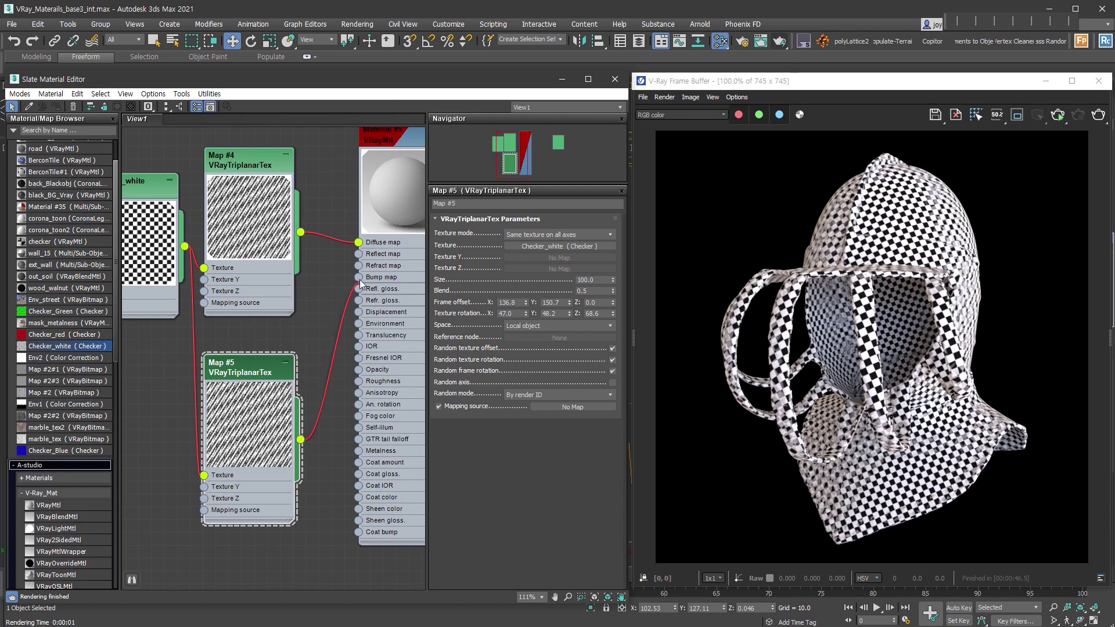
{"action": "middle_click_drag", "start_coordinate": [285, 334], "coordinate": [317, 339]}
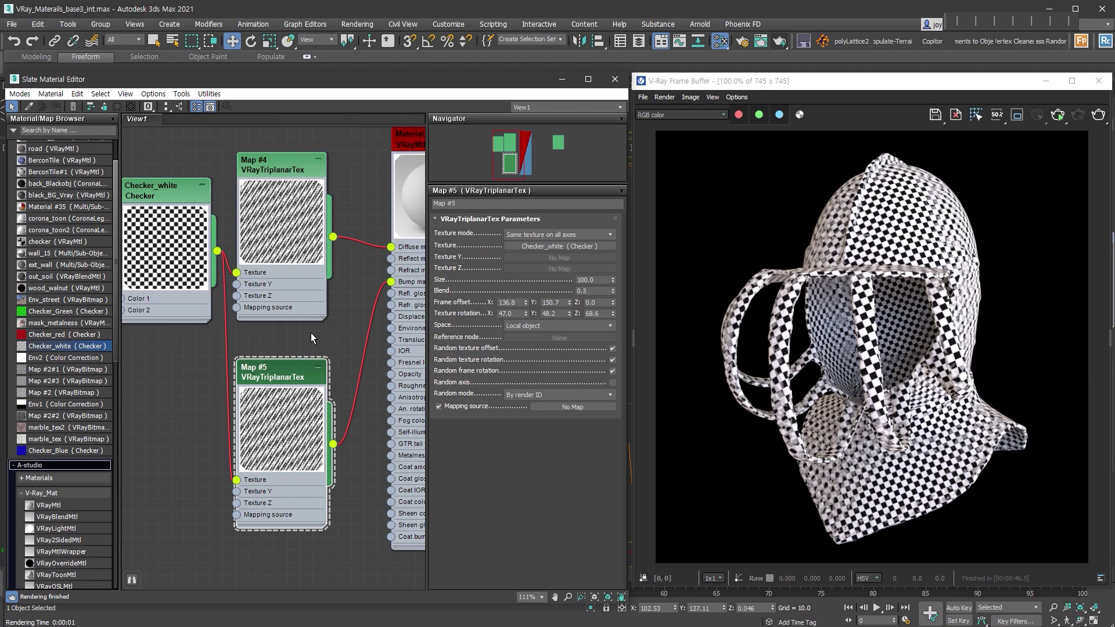
Step: Set the Size of both the diffuse and the bump triplanar maps to 150
{"action": "left_click", "coordinate": [280, 162]}
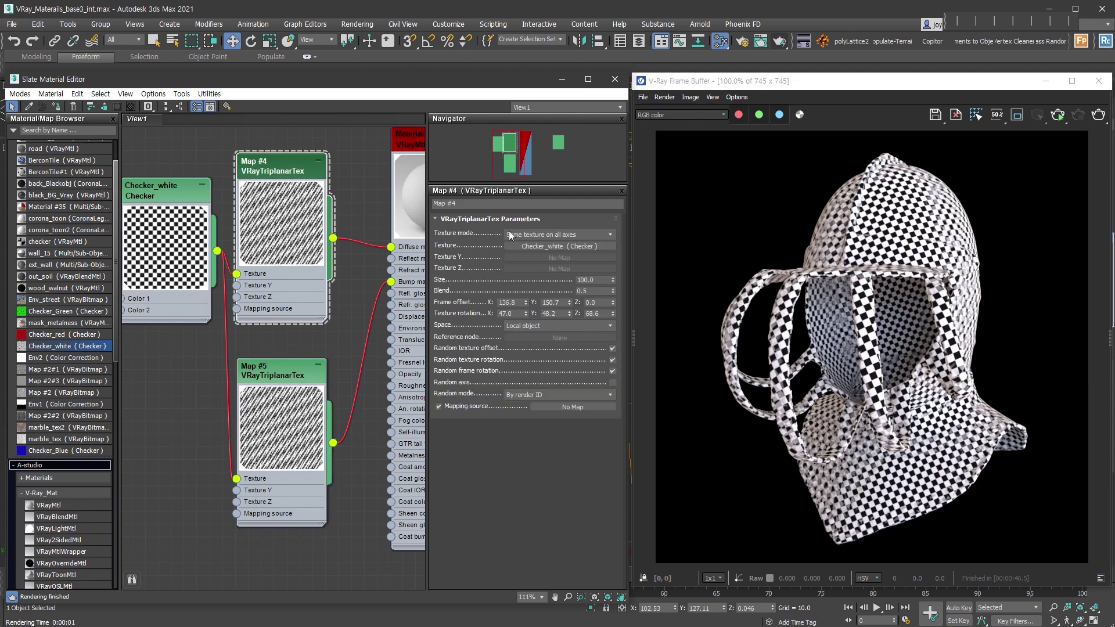
{"action": "left_click", "coordinate": [593, 280]}
{"action": "type", "text": "150"}
{"action": "key", "text": "Return"}
{"action": "double_click", "coordinate": [301, 376]}
{"action": "left_click_drag", "start_coordinate": [596, 280], "coordinate": [496, 285]}
{"action": "type", "text": "150"}
{"action": "key", "text": "Return"}
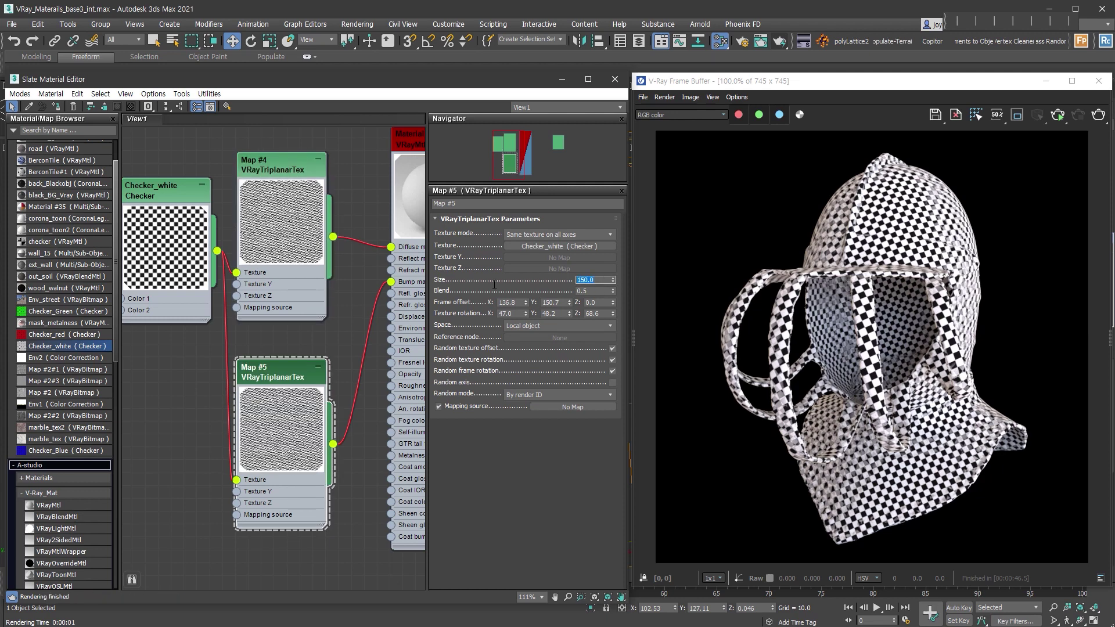
Step: Move the Checker_white node up and away from the triplanar maps, and render the helmet with the enlarged checkers
{"action": "middle_click_drag", "start_coordinate": [302, 382], "coordinate": [338, 381]}
{"action": "left_click_drag", "start_coordinate": [228, 284], "coordinate": [189, 259]}
{"action": "left_click", "coordinate": [1062, 117]}
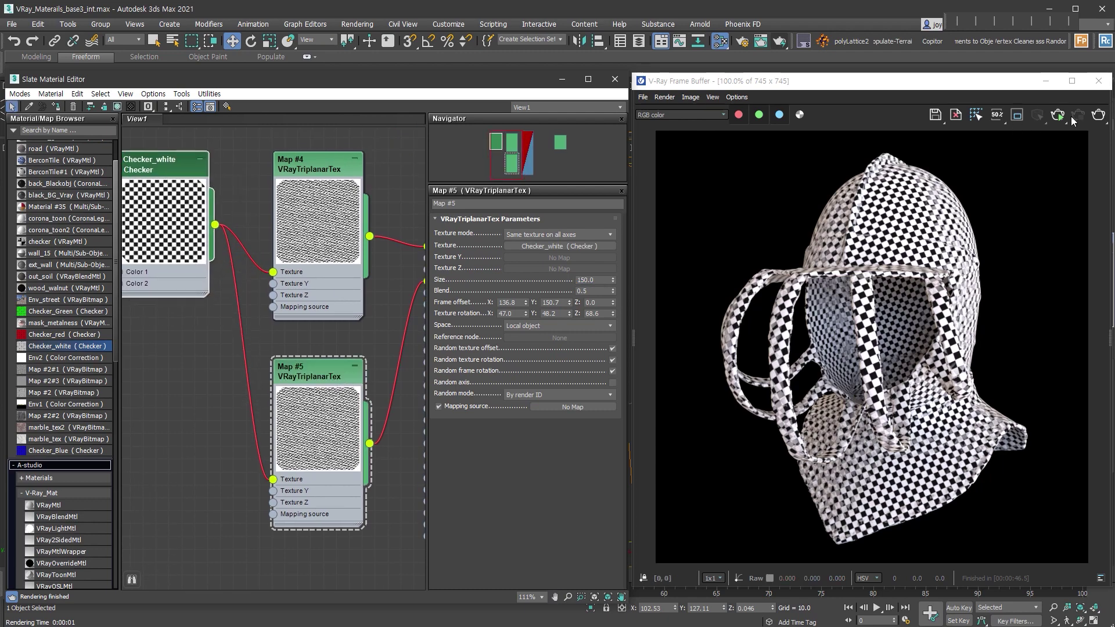
{"action": "scroll", "coordinate": [907, 229], "scroll_direction": "up", "scroll_amount": 1}
{"action": "scroll", "coordinate": [907, 229], "scroll_direction": "down", "scroll_amount": 1}
{"action": "left_click", "coordinate": [1078, 115]}
Step: Set the VRayMtl's bump amount to 86 and render the helmet
{"action": "middle_click_drag", "start_coordinate": [371, 199], "coordinate": [249, 229]}
{"action": "double_click", "coordinate": [349, 170]}
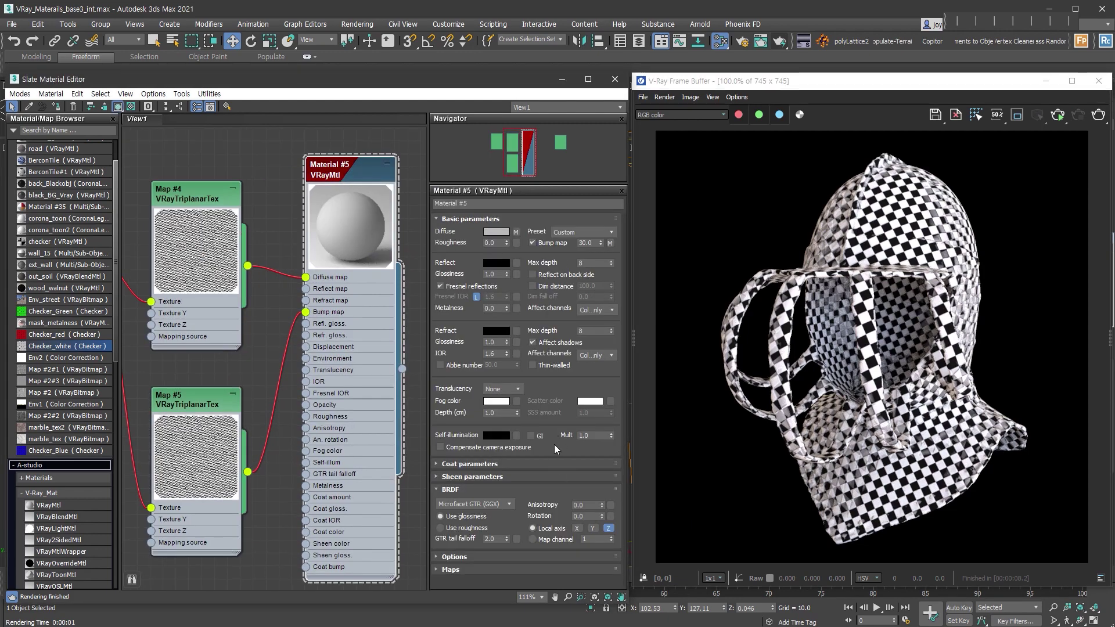
{"action": "left_click", "coordinate": [489, 569]}
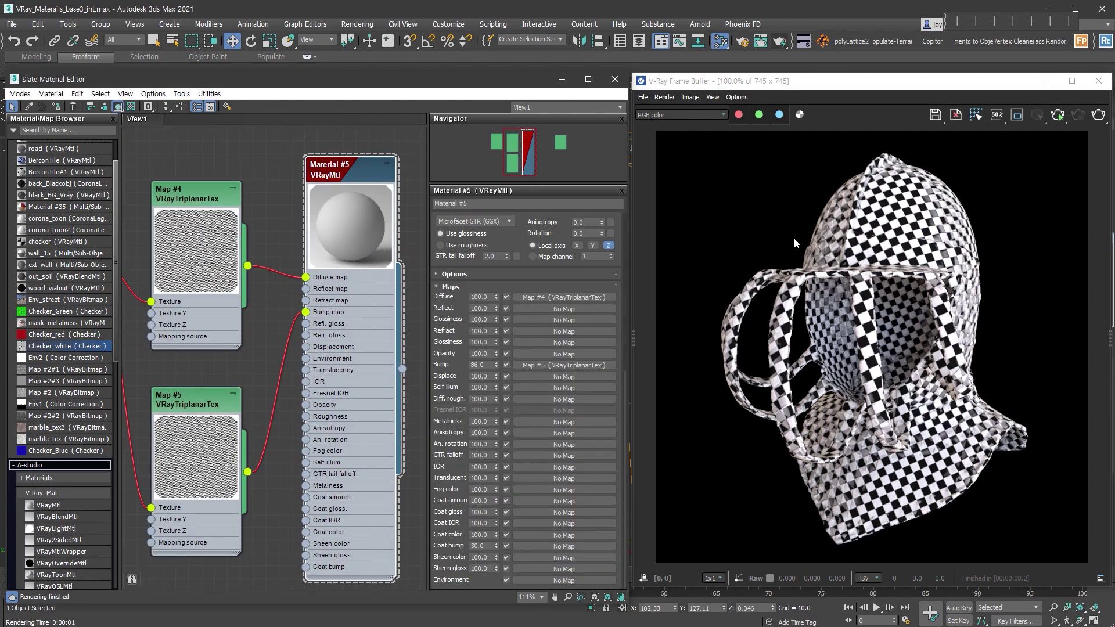
{"action": "left_click", "coordinate": [1057, 115]}
Step: Raise the material's bump amount to 156 and render a closer view of the helmet beside the material editor
{"action": "scroll", "coordinate": [865, 212], "scroll_direction": "up", "scroll_amount": 1}
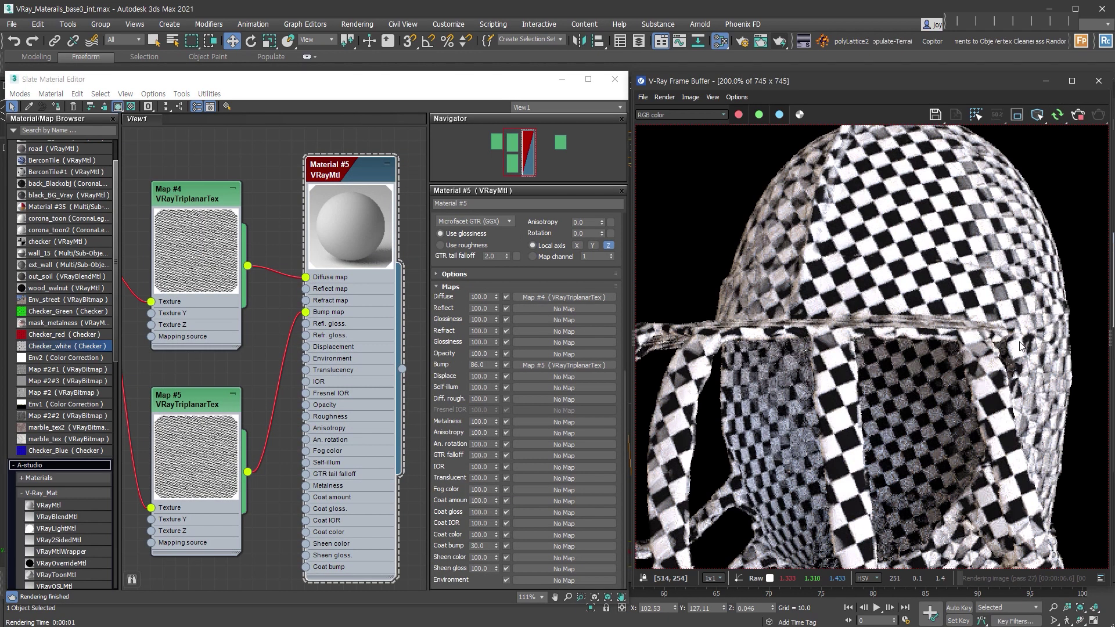
{"action": "scroll", "coordinate": [865, 213], "scroll_direction": "down", "scroll_amount": 1}
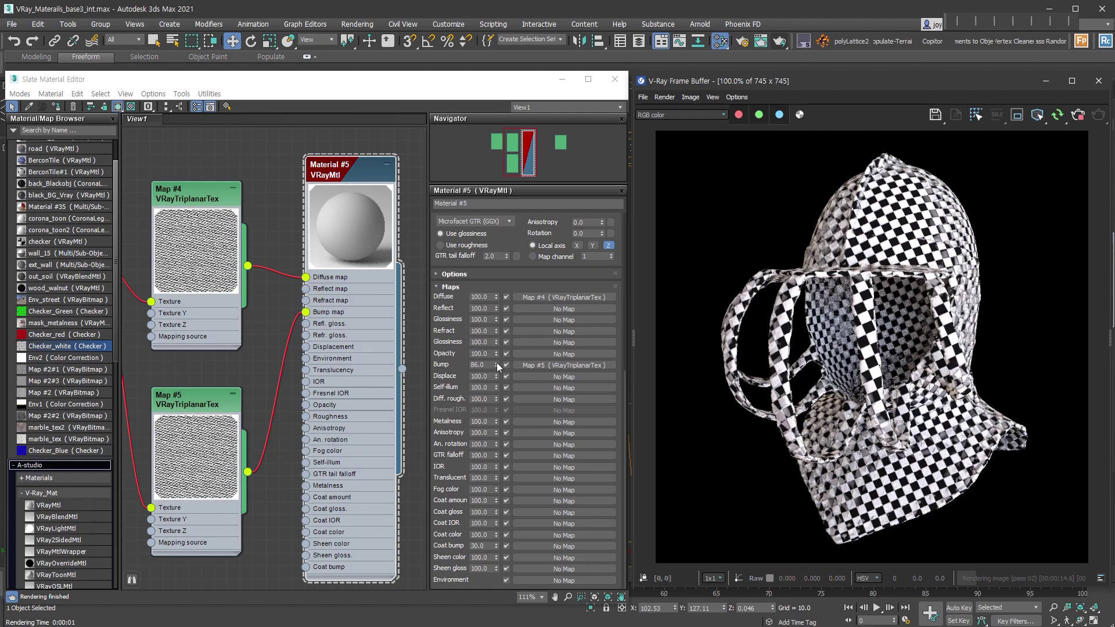
{"action": "scroll", "coordinate": [871, 290], "scroll_direction": "up", "scroll_amount": 1}
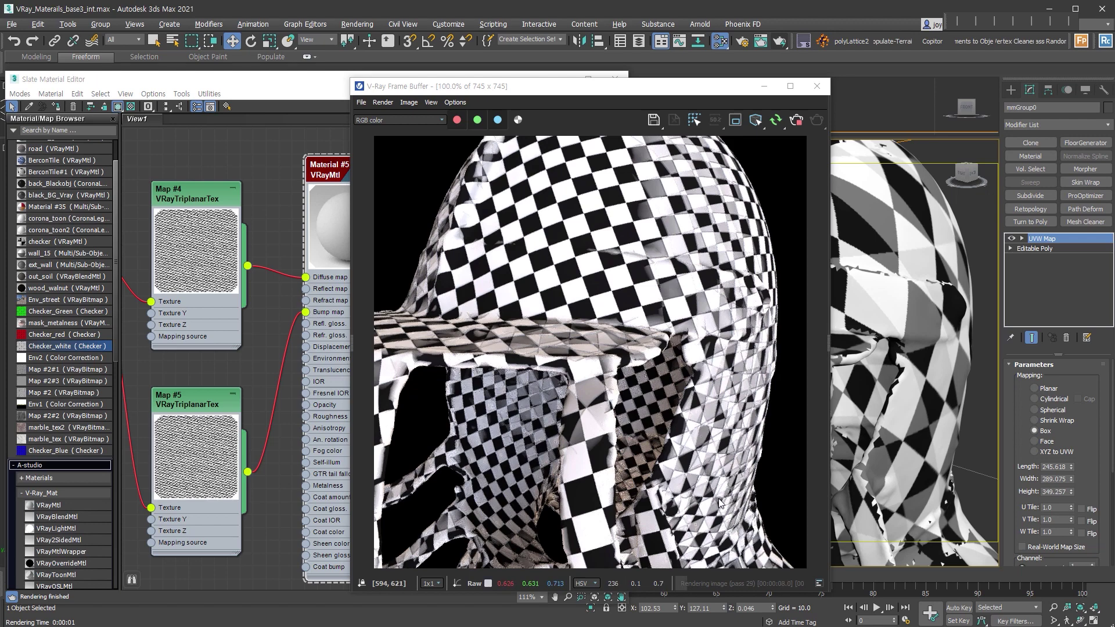
{"action": "left_click_drag", "start_coordinate": [624, 90], "coordinate": [897, 73]}
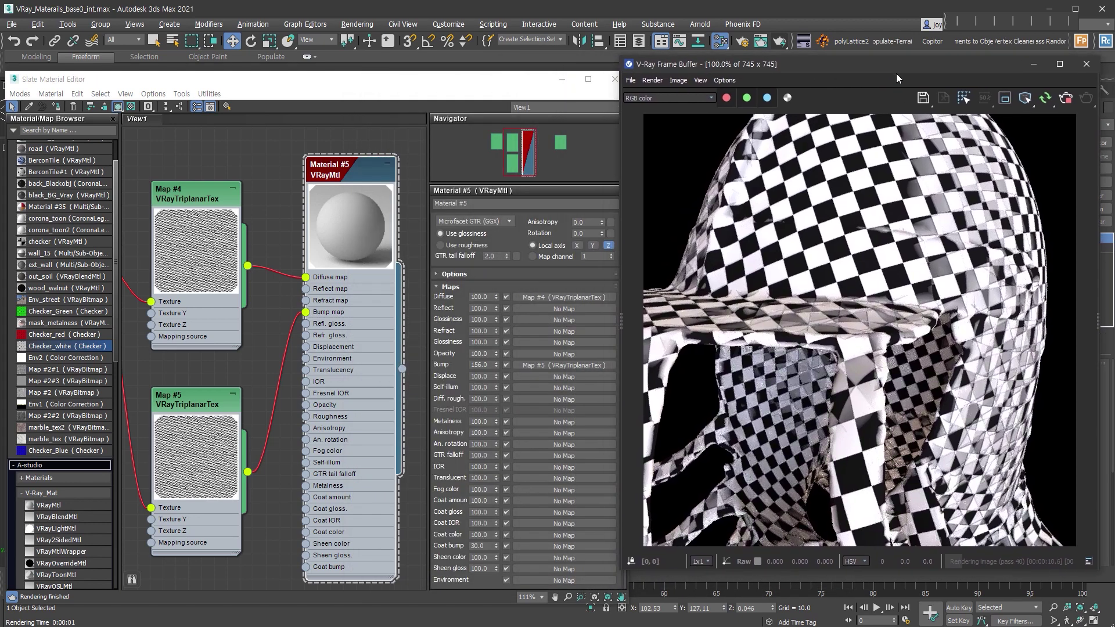
Step: Show all additional parameter slots on the diffuse triplanar map's node
{"action": "middle_click_drag", "start_coordinate": [355, 359], "coordinate": [492, 342]}
{"action": "double_click", "coordinate": [350, 181]}
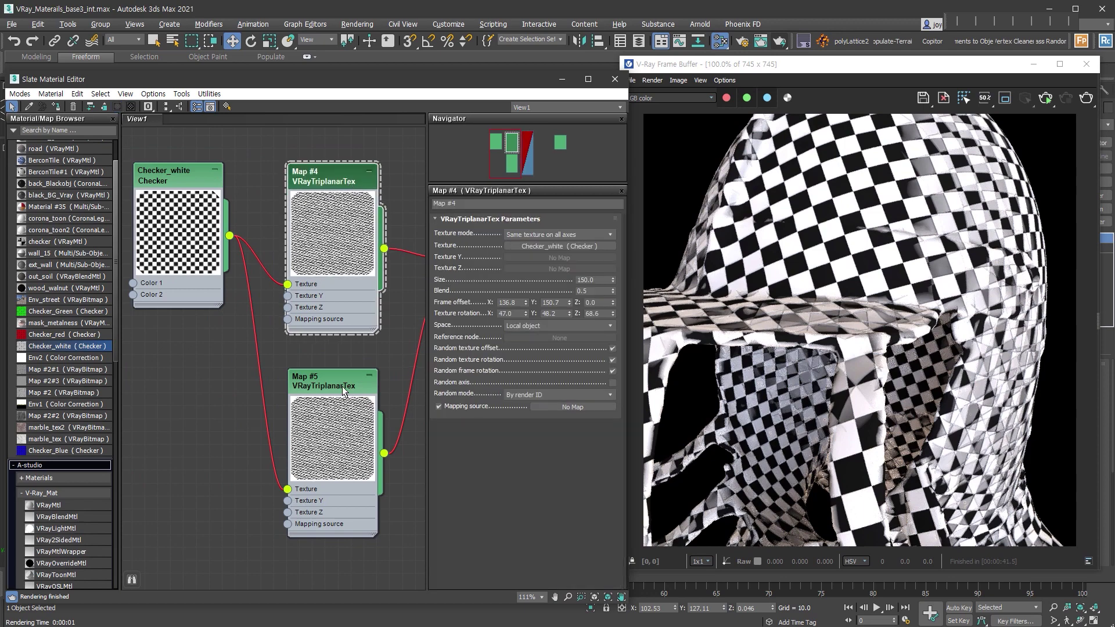
{"action": "right_click", "coordinate": [343, 177]}
{"action": "right_click", "coordinate": [332, 304]}
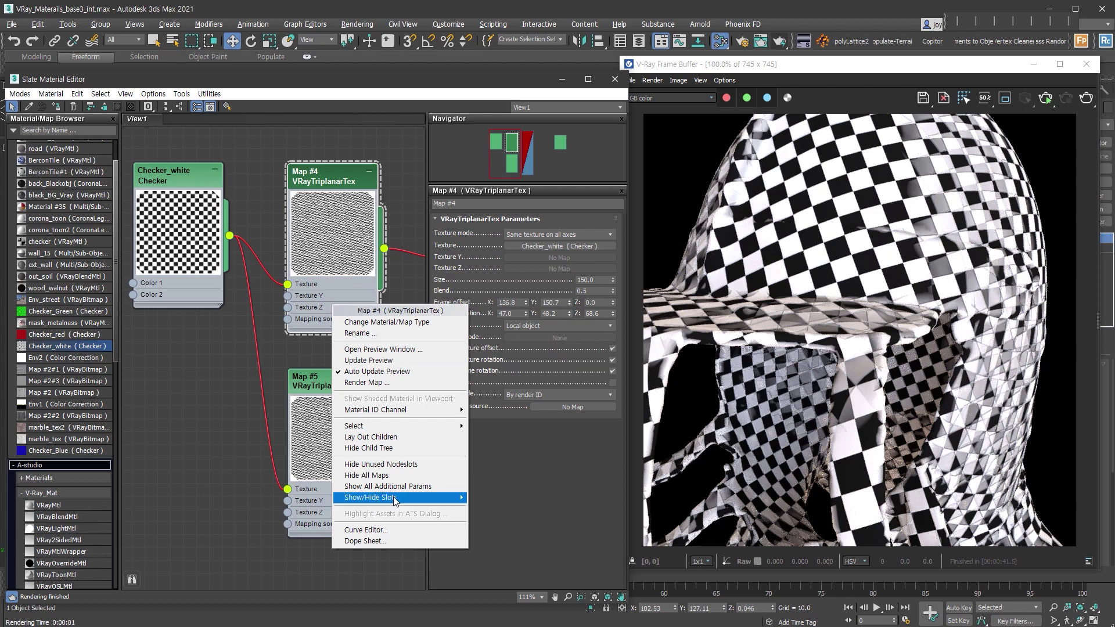
{"action": "mouse_move", "coordinate": [423, 504]}
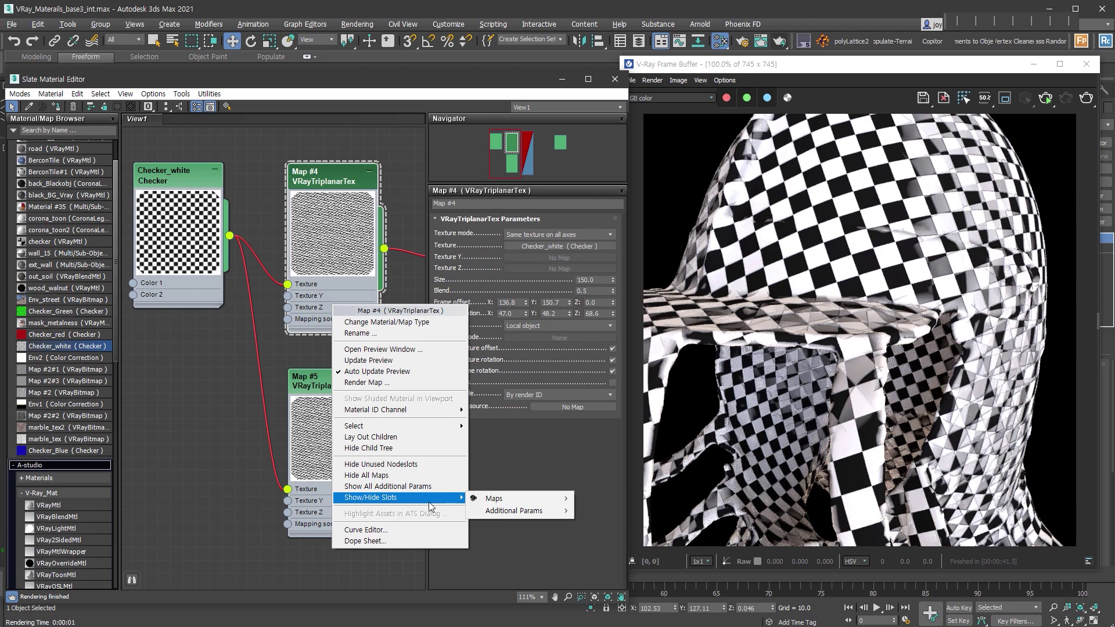
{"action": "mouse_move", "coordinate": [556, 515]}
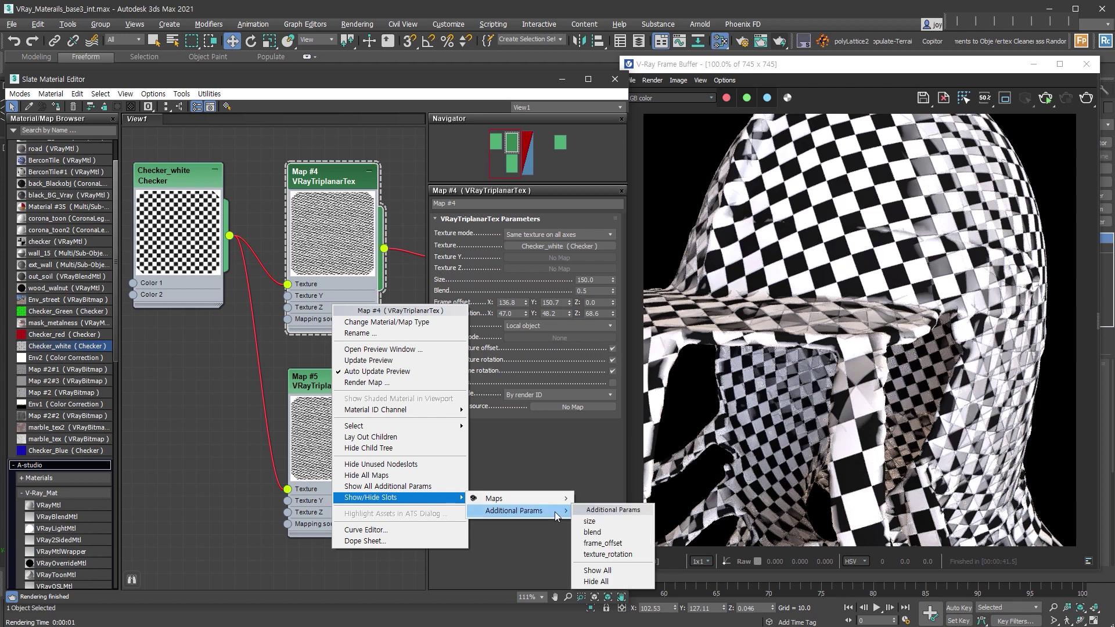
{"action": "left_click", "coordinate": [627, 571]}
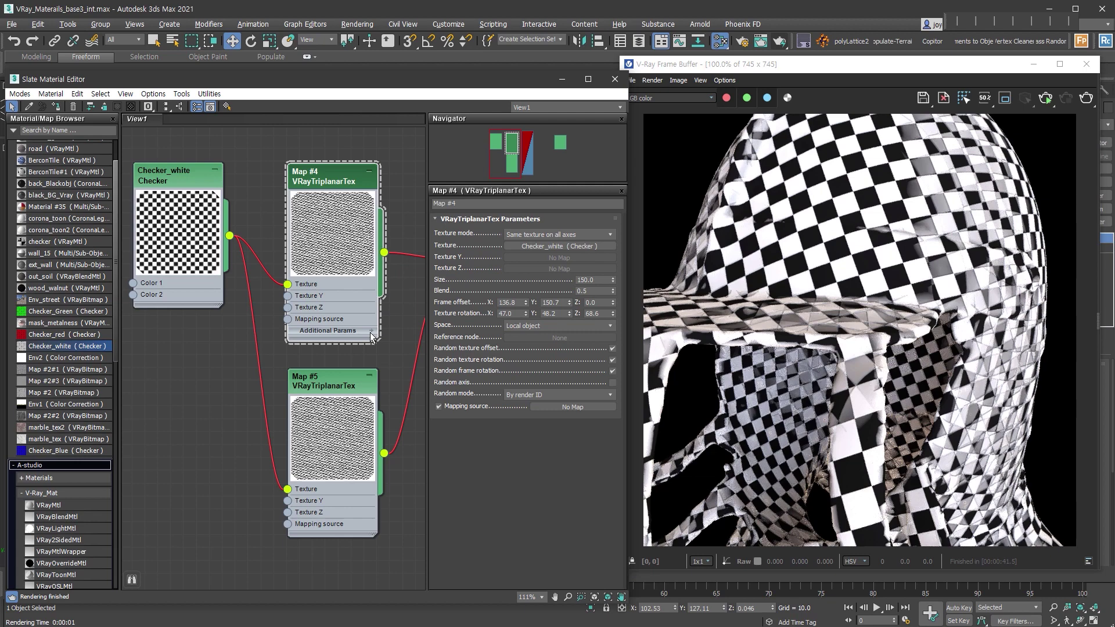
Step: Move the bump triplanar map's node down and show all its additional parameter slots
{"action": "left_click_drag", "start_coordinate": [353, 489], "coordinate": [352, 541]}
{"action": "middle_click_drag", "start_coordinate": [353, 541], "coordinate": [342, 426]}
{"action": "right_click", "coordinate": [313, 358]}
{"action": "mouse_move", "coordinate": [378, 552]}
{"action": "mouse_move", "coordinate": [476, 565]}
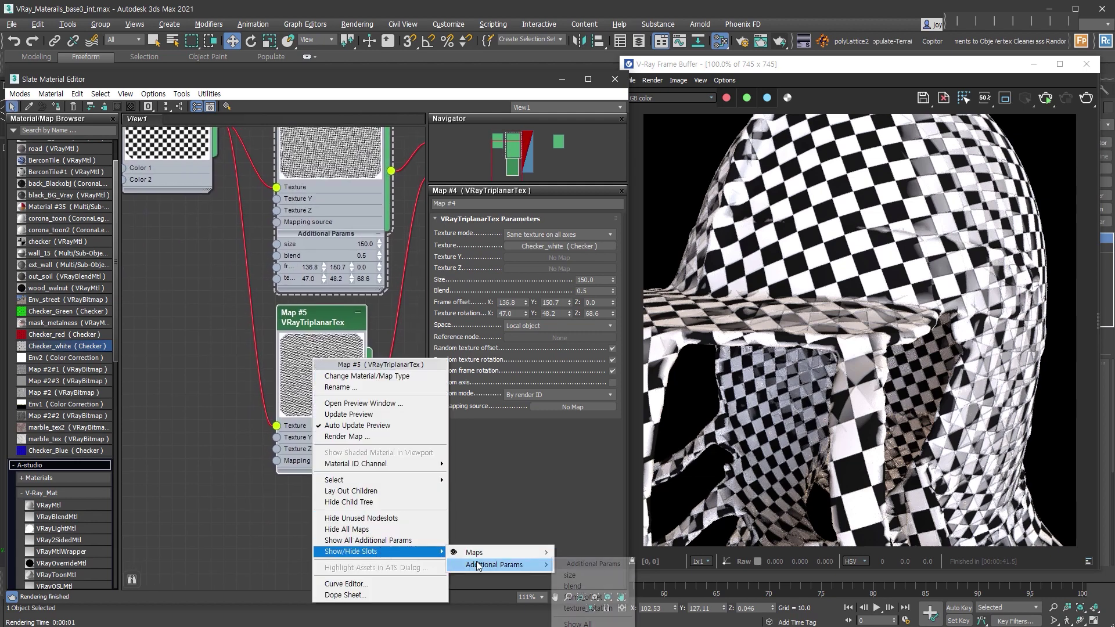
{"action": "left_click", "coordinate": [587, 623]}
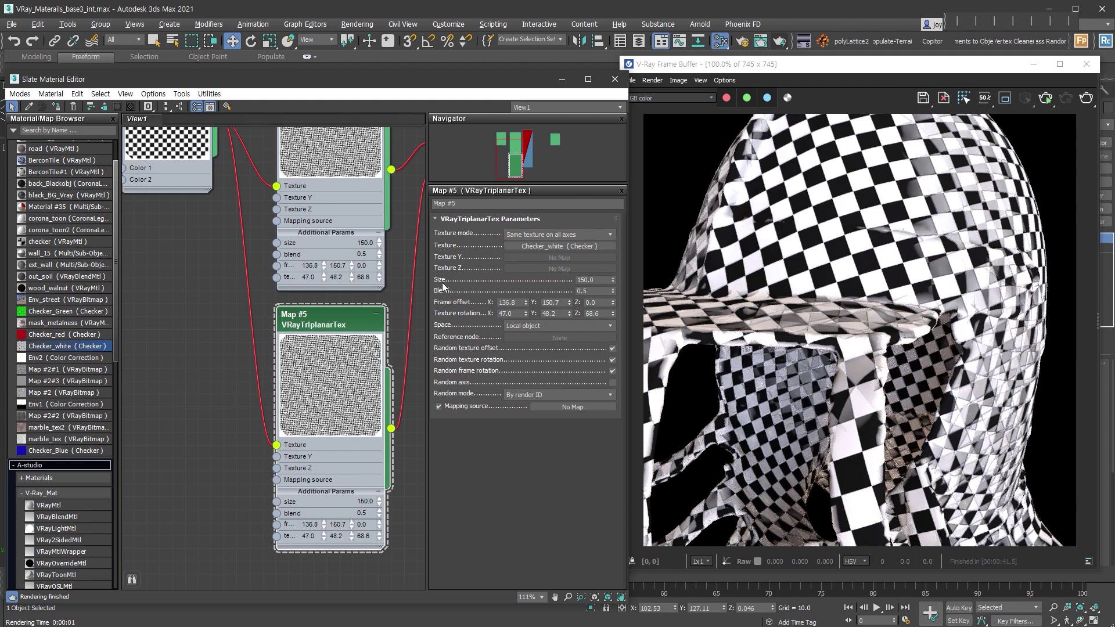
Step: Add a Linear Float controller to the diffuse triplanar map's size and connect it to the bump triplanar map's size too
{"action": "left_click_drag", "start_coordinate": [276, 242], "coordinate": [171, 353]}
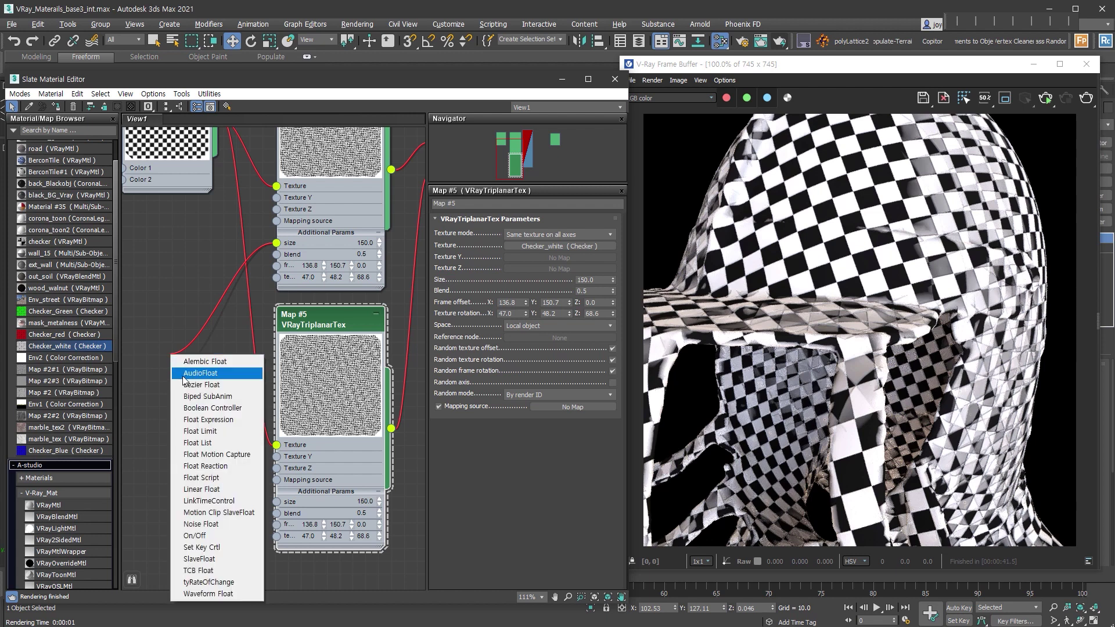
{"action": "left_click", "coordinate": [235, 496]}
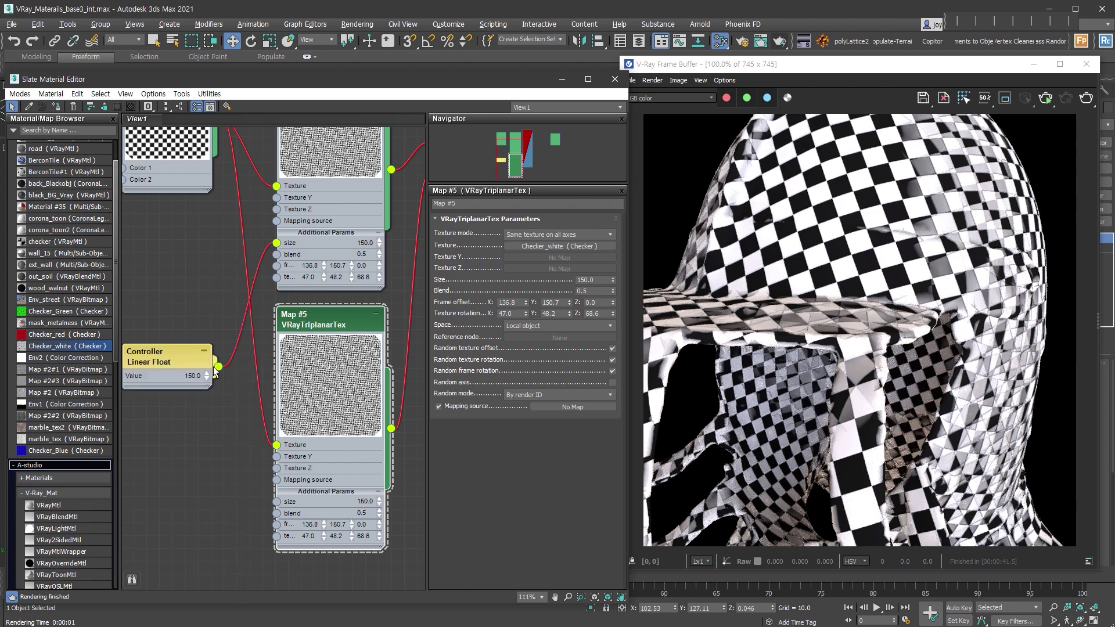
{"action": "left_click_drag", "start_coordinate": [219, 367], "coordinate": [277, 502]}
Step: Set the Linear Float controller's value to 169.6, move its node away from the triplanar maps and render the helmet
{"action": "middle_click_drag", "start_coordinate": [165, 377], "coordinate": [192, 387]}
{"action": "left_click", "coordinate": [233, 383]}
{"action": "left_click", "coordinate": [232, 384]}
{"action": "left_click_drag", "start_coordinate": [233, 383], "coordinate": [247, 343]}
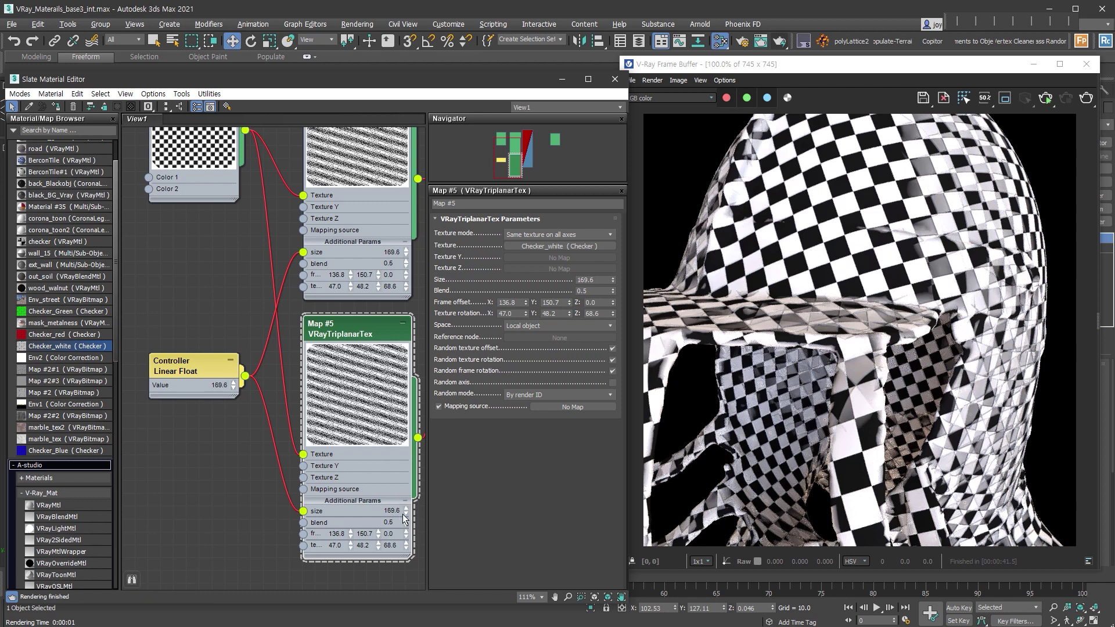
{"action": "left_click_drag", "start_coordinate": [179, 376], "coordinate": [151, 368]}
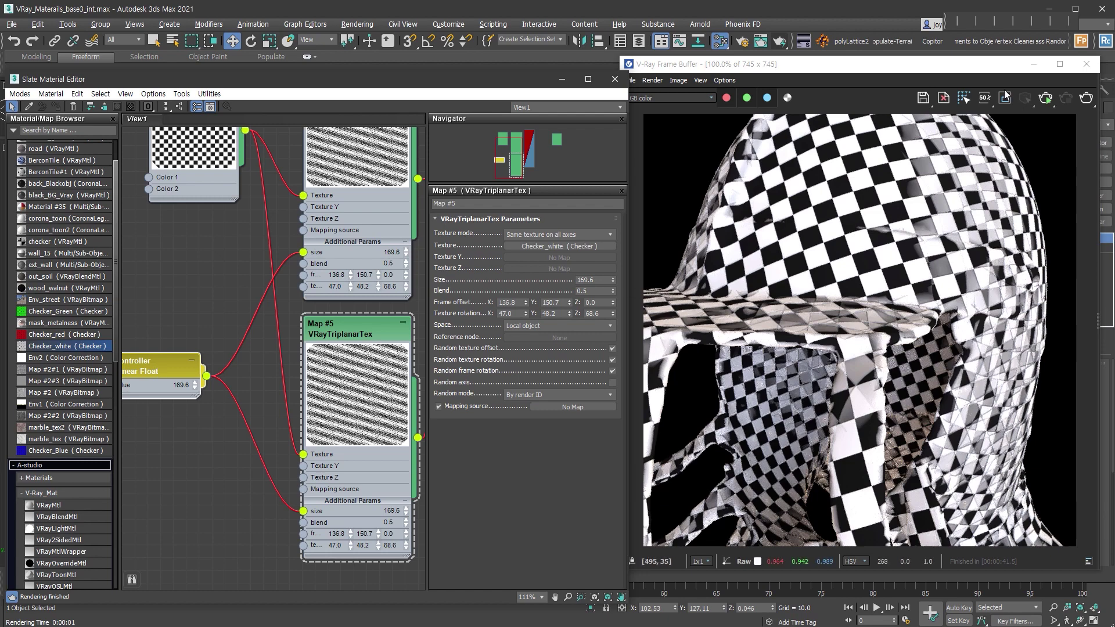
{"action": "left_click", "coordinate": [1047, 99]}
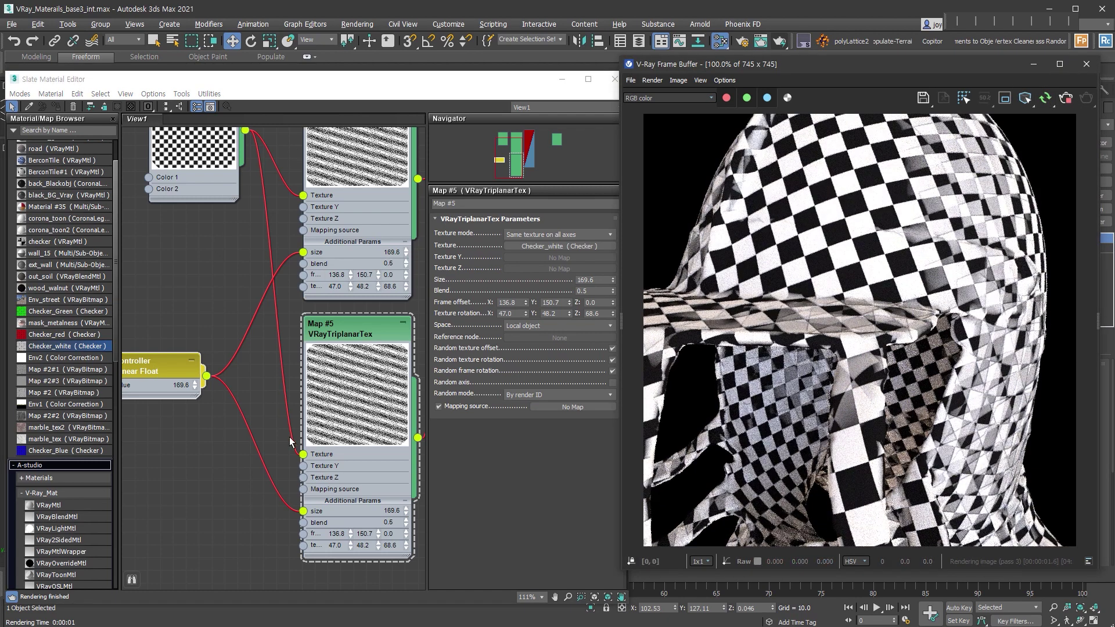
Step: Reposition the Linear Float controller node slightly and collapse the additional parameters on both triplanar map nodes
{"action": "scroll", "coordinate": [306, 377], "scroll_direction": "down", "scroll_amount": 4}
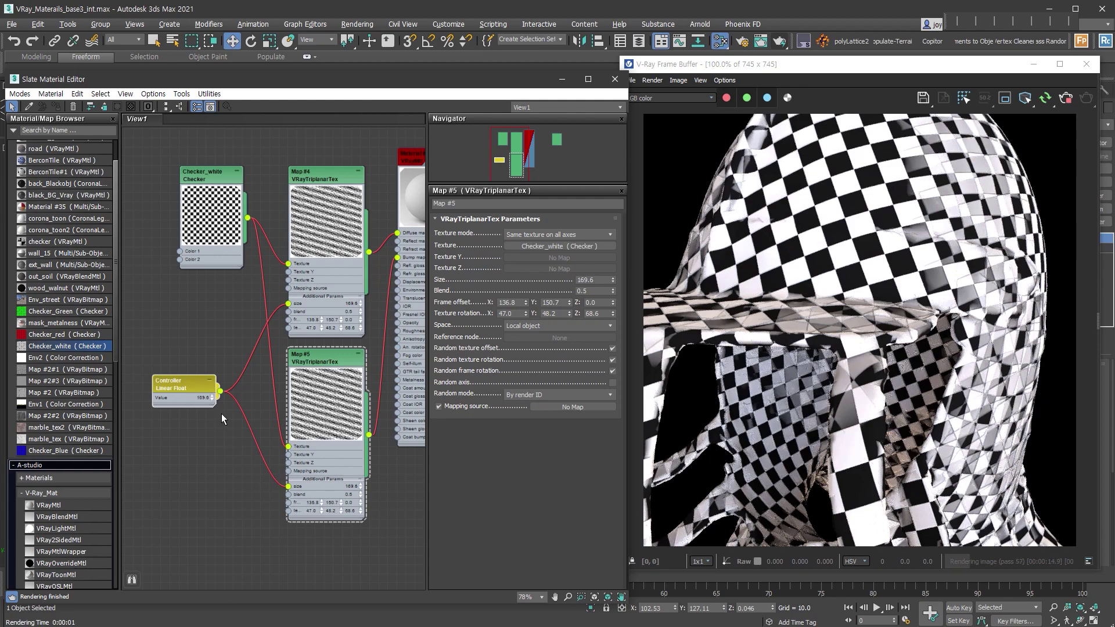
{"action": "left_click_drag", "start_coordinate": [191, 388], "coordinate": [200, 379]}
{"action": "left_click", "coordinate": [361, 296]}
{"action": "left_click", "coordinate": [360, 480]}
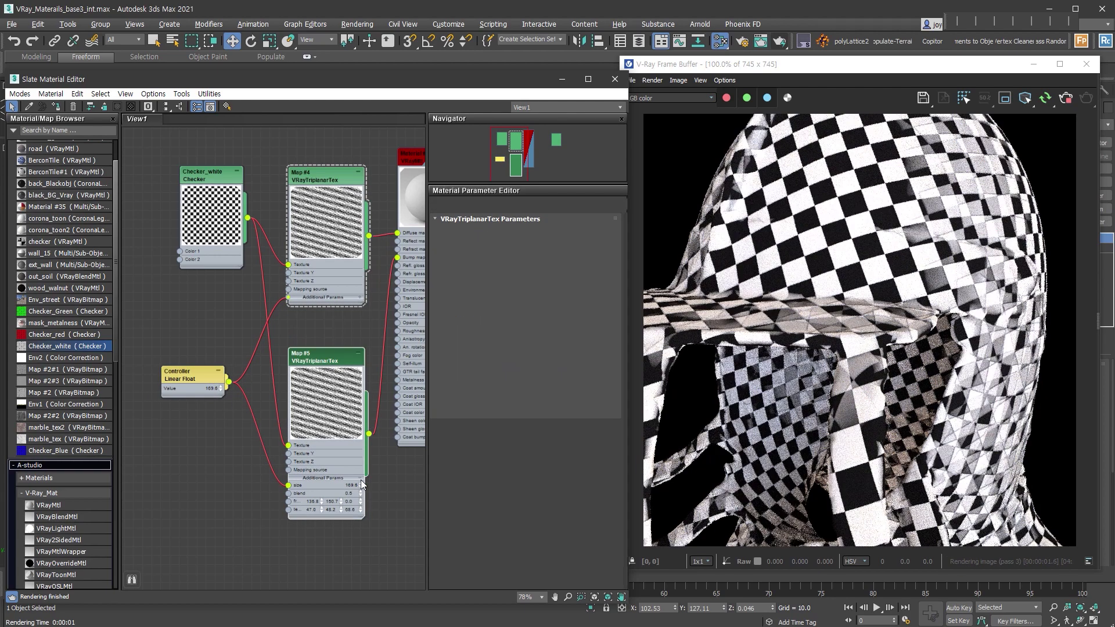